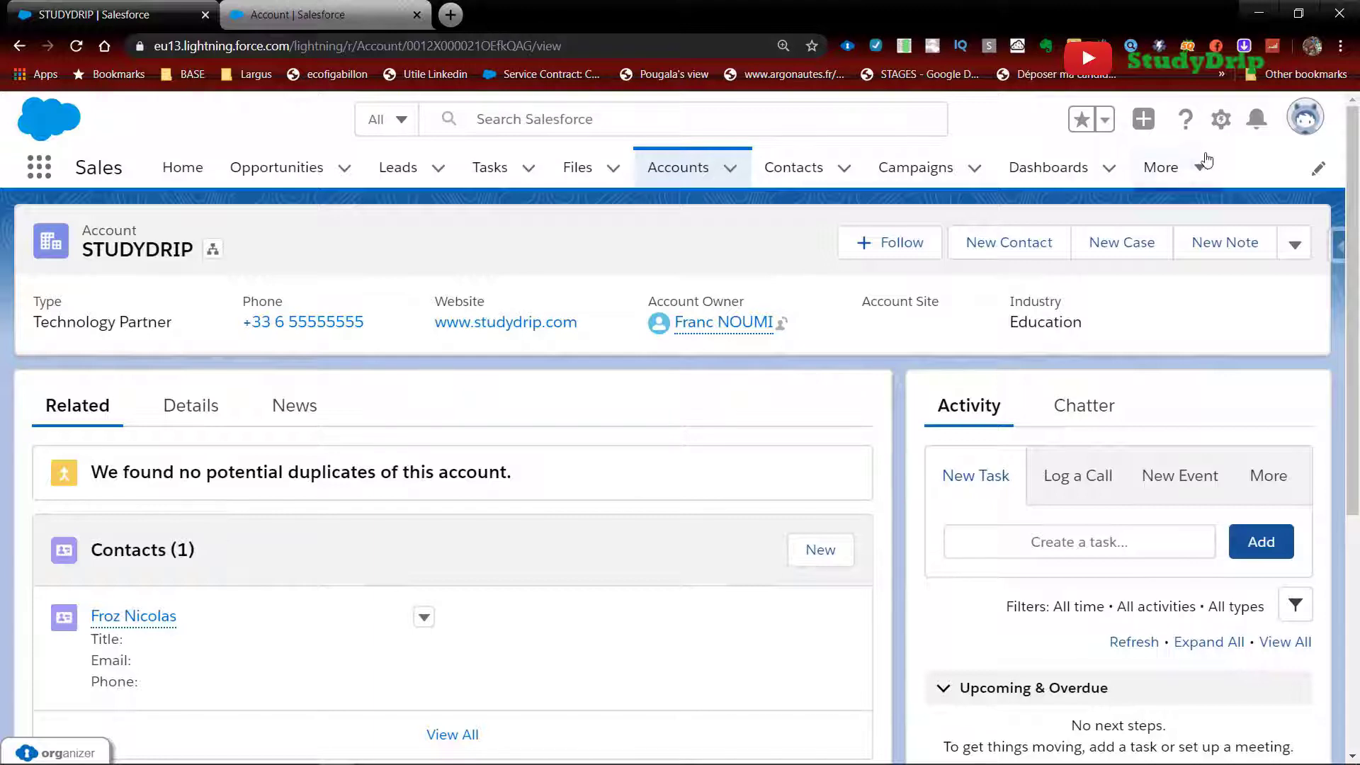
Open Schema Builder from the Object Manager in Setup, closing the extra Account browser tab
{"action": "left_click", "coordinate": [1220, 119]}
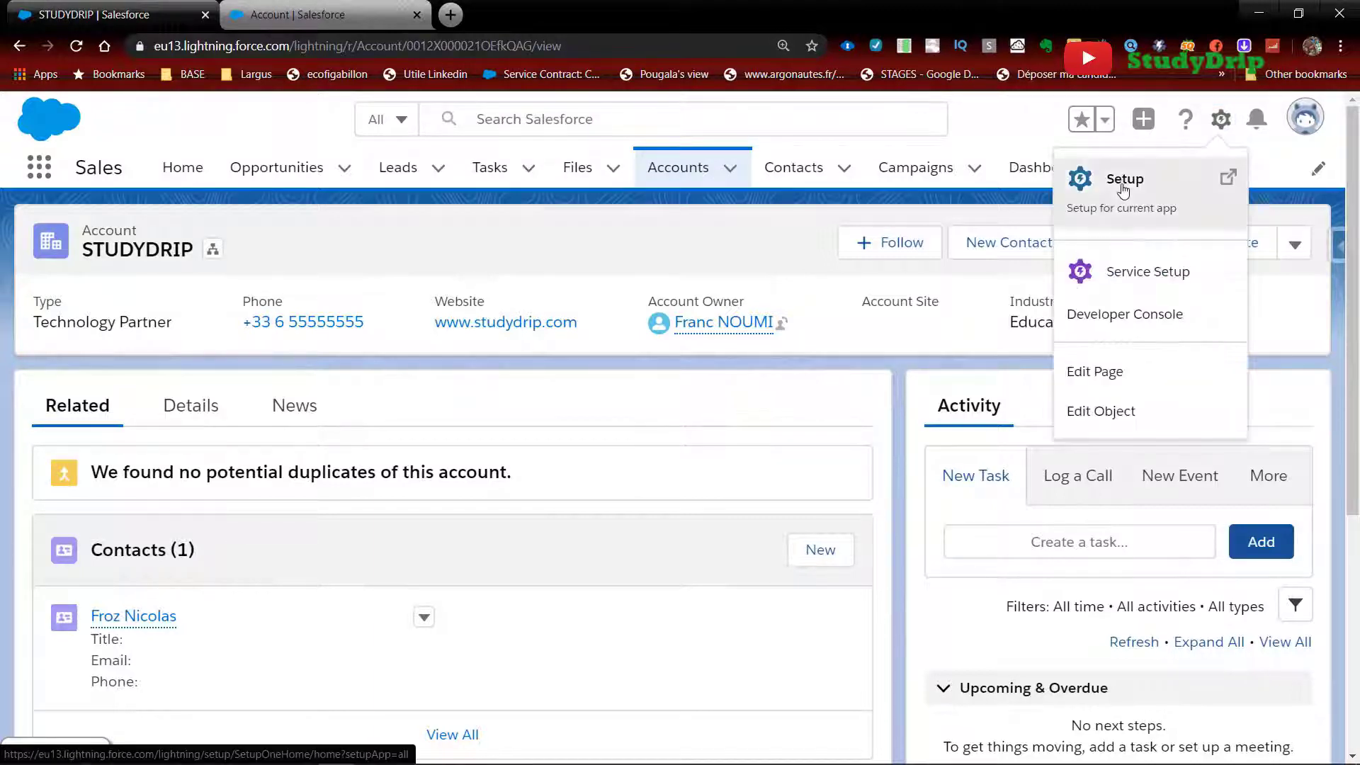
{"action": "left_click", "coordinate": [1087, 185]}
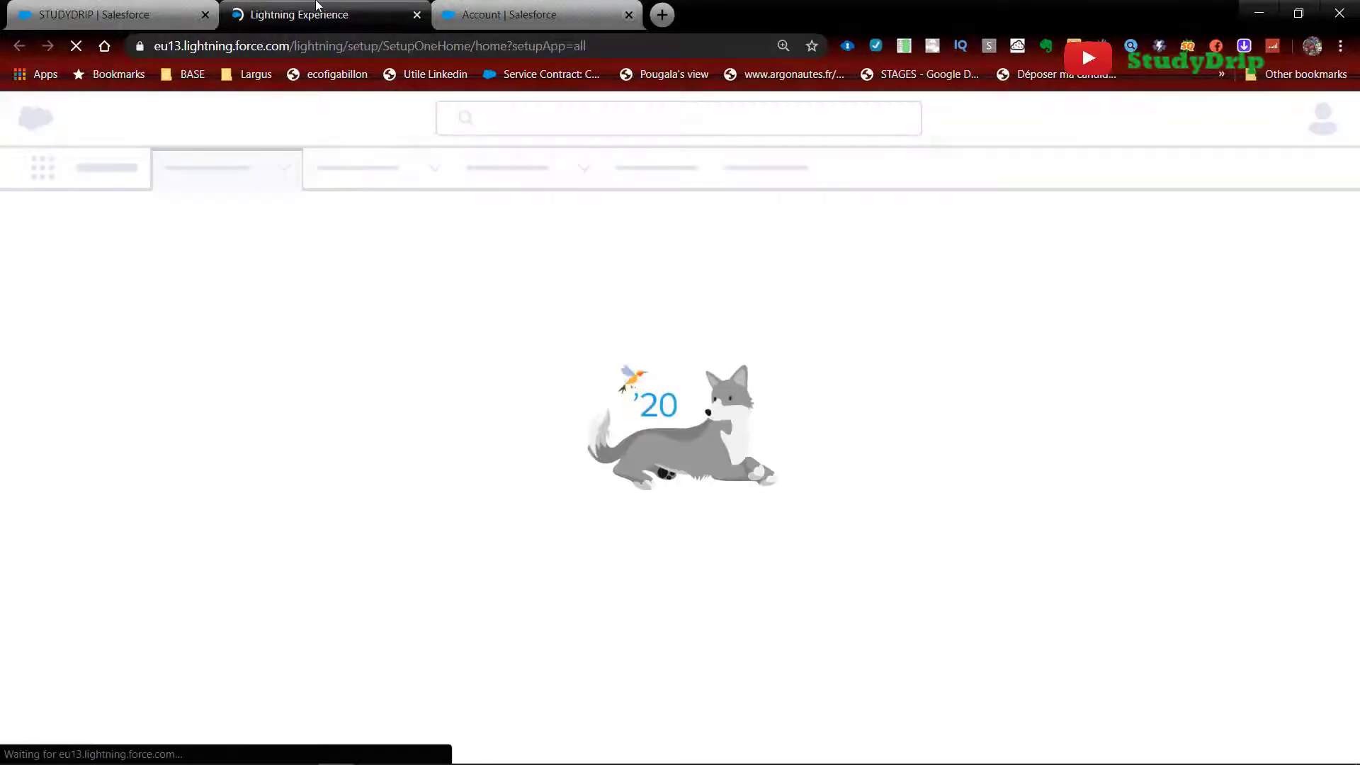
{"action": "left_click", "coordinate": [628, 15]}
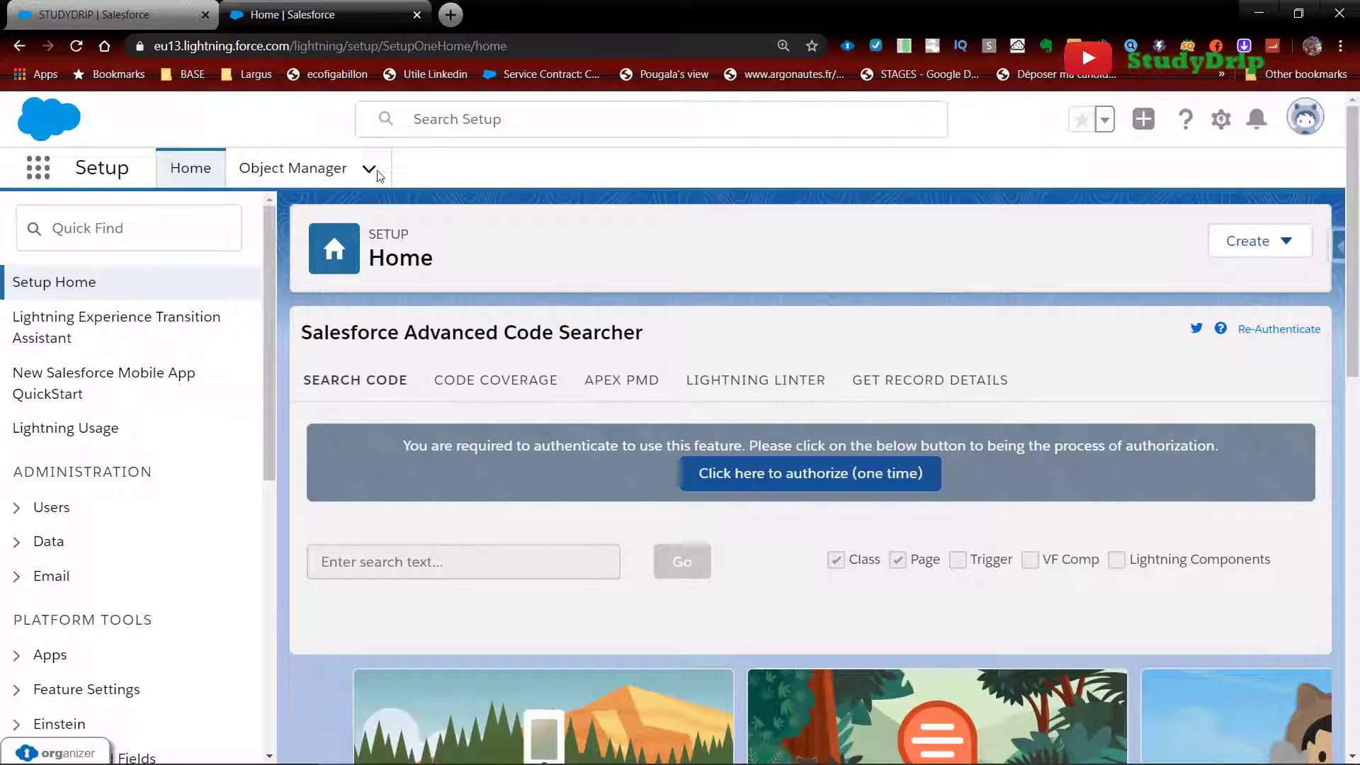
{"action": "left_click", "coordinate": [288, 173]}
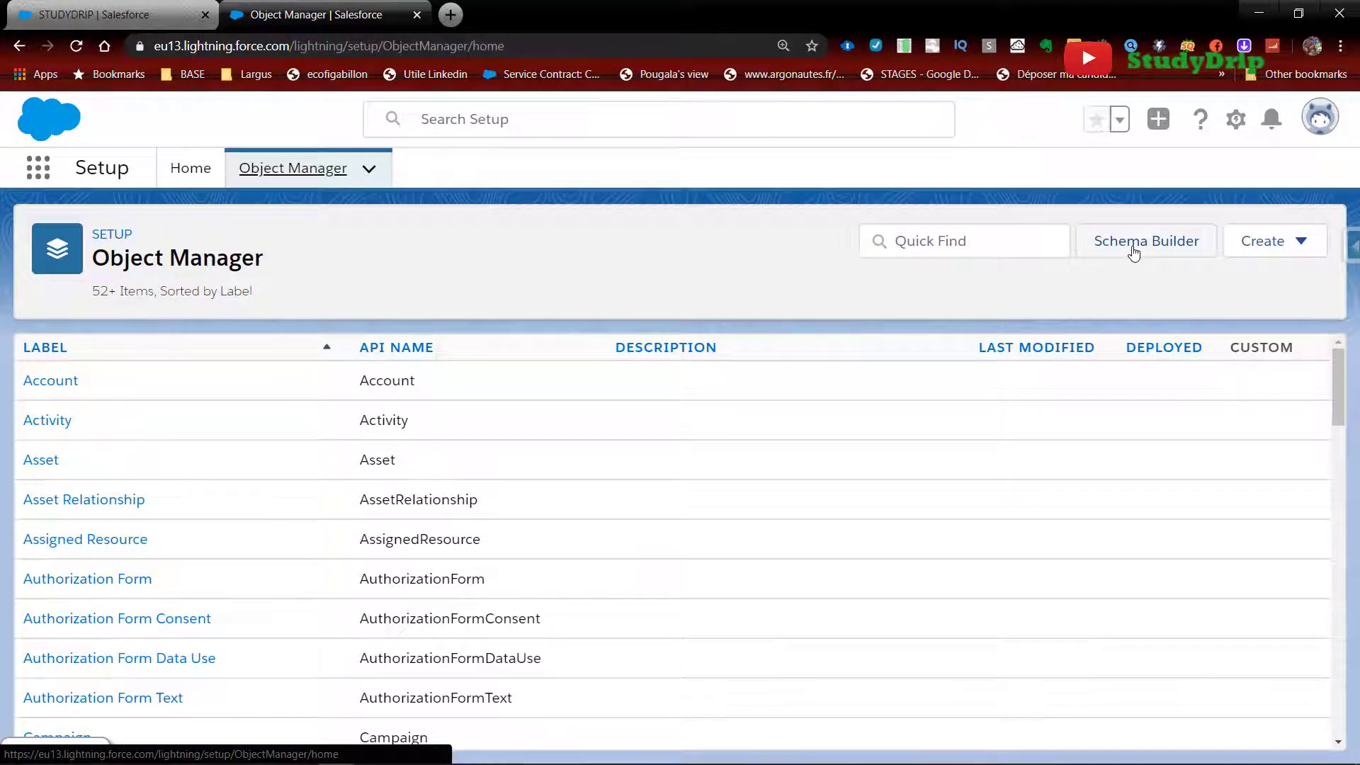
{"action": "left_click", "coordinate": [1134, 253]}
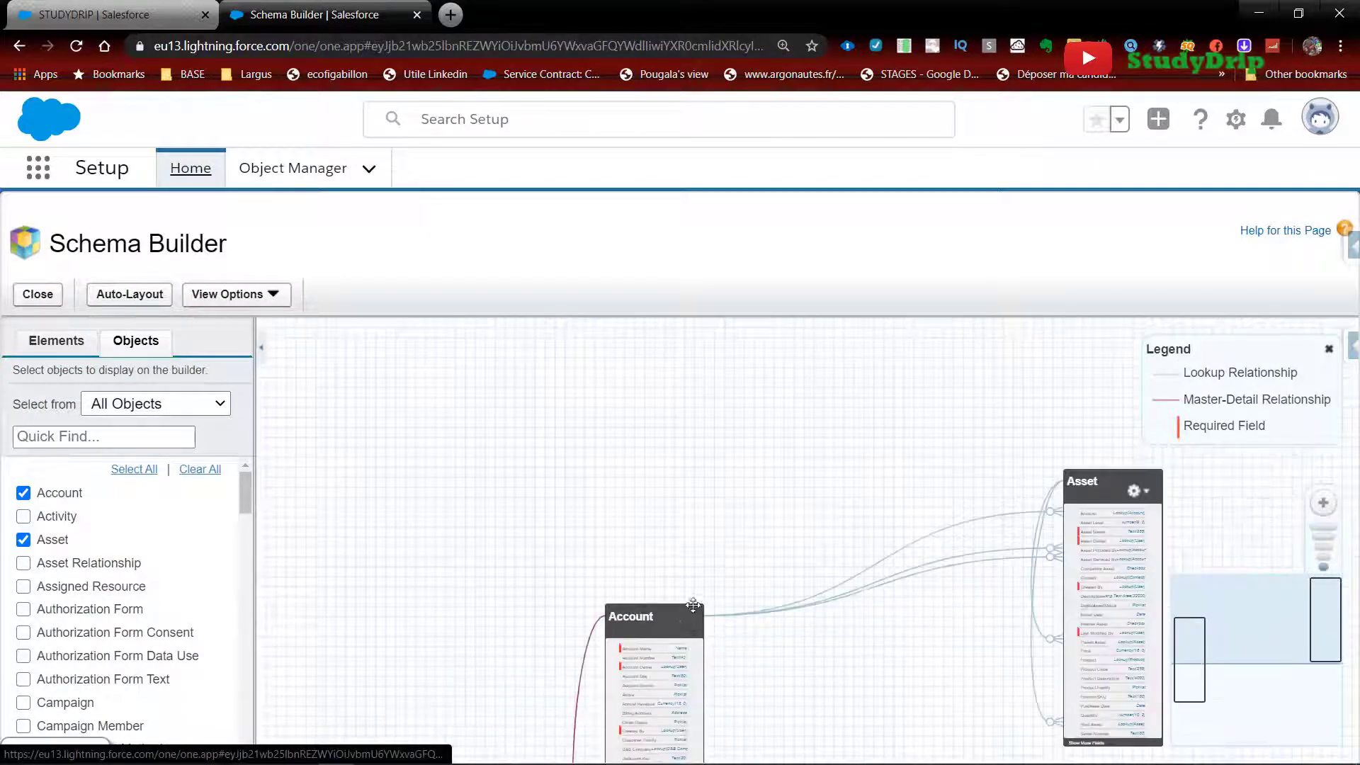
Reposition the Account and Asset objects on the schema canvas and open the Account object's action menu
{"action": "left_click_drag", "start_coordinate": [692, 604], "coordinate": [501, 409]}
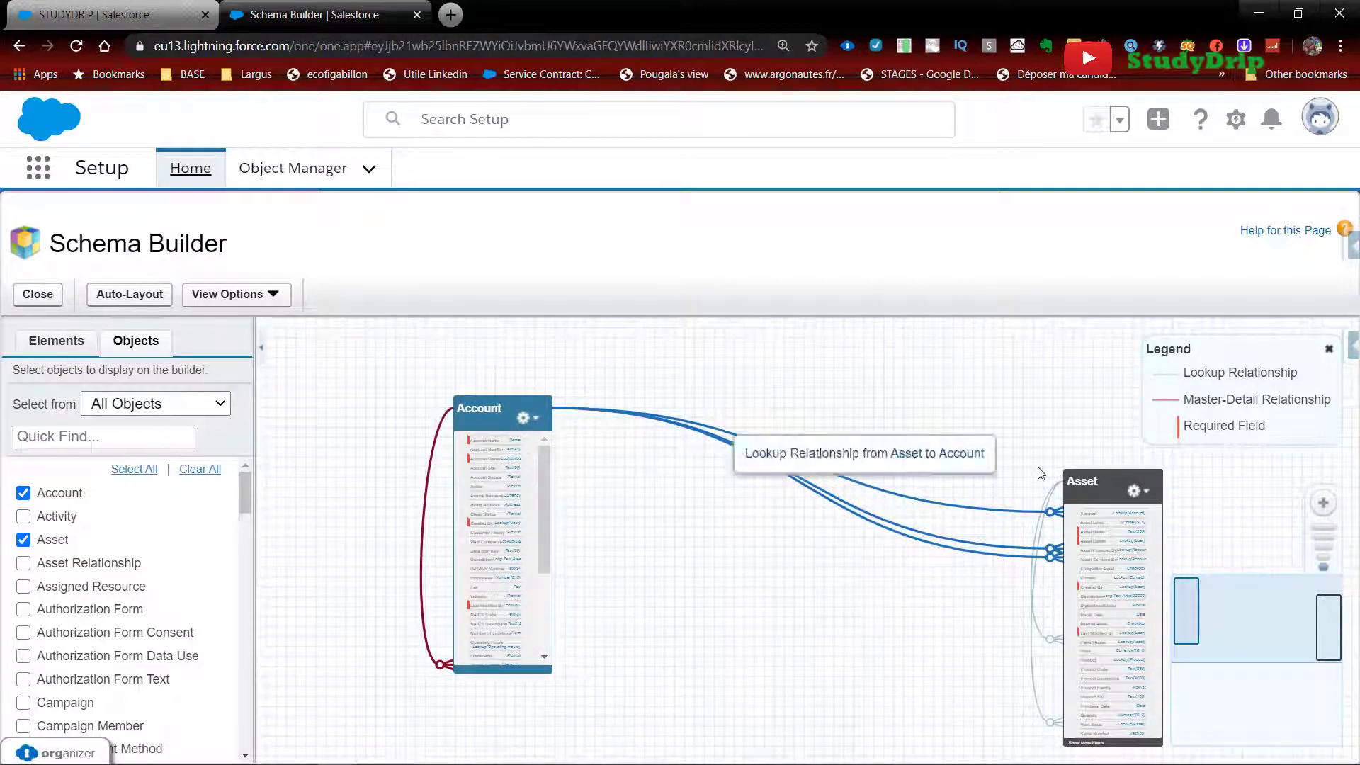
{"action": "left_click_drag", "start_coordinate": [1121, 496], "coordinate": [900, 386]}
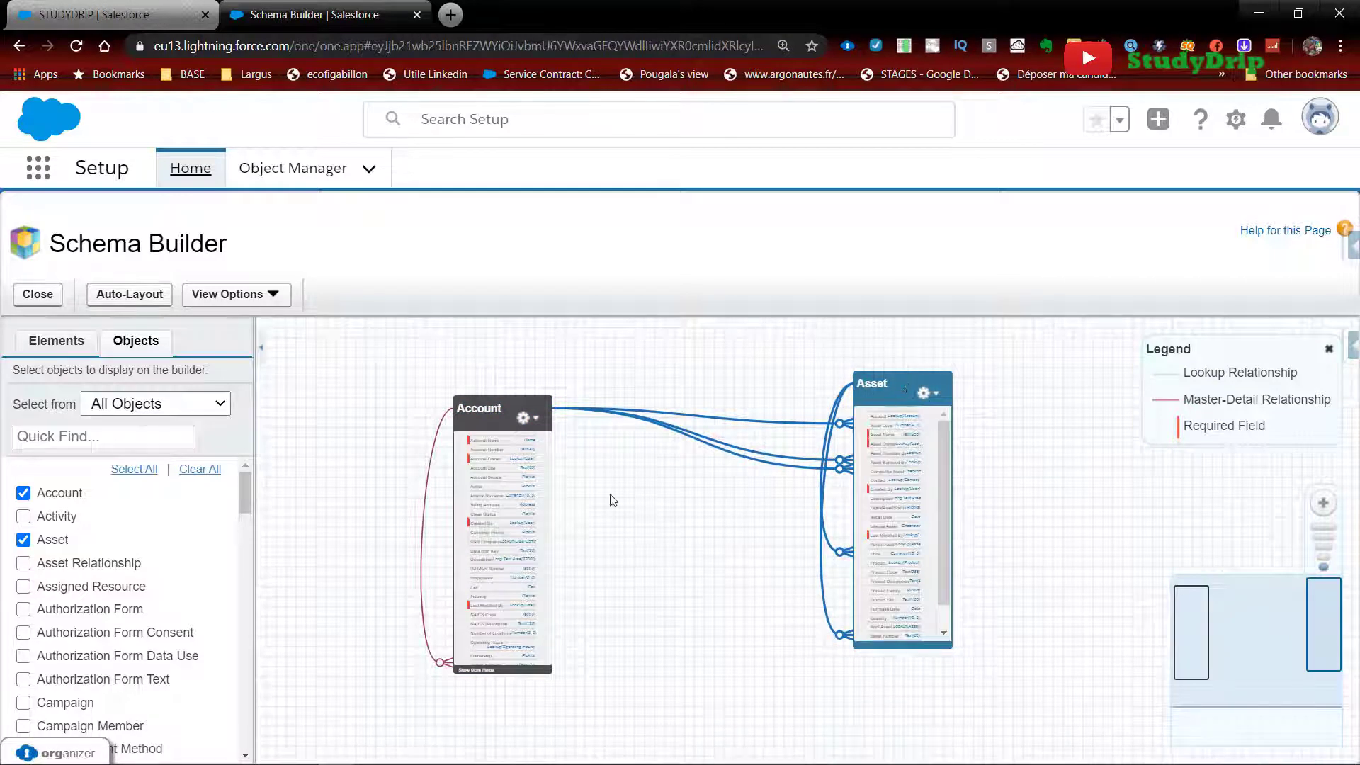
{"action": "scroll", "coordinate": [503, 469], "scroll_direction": "up", "scroll_amount": 2}
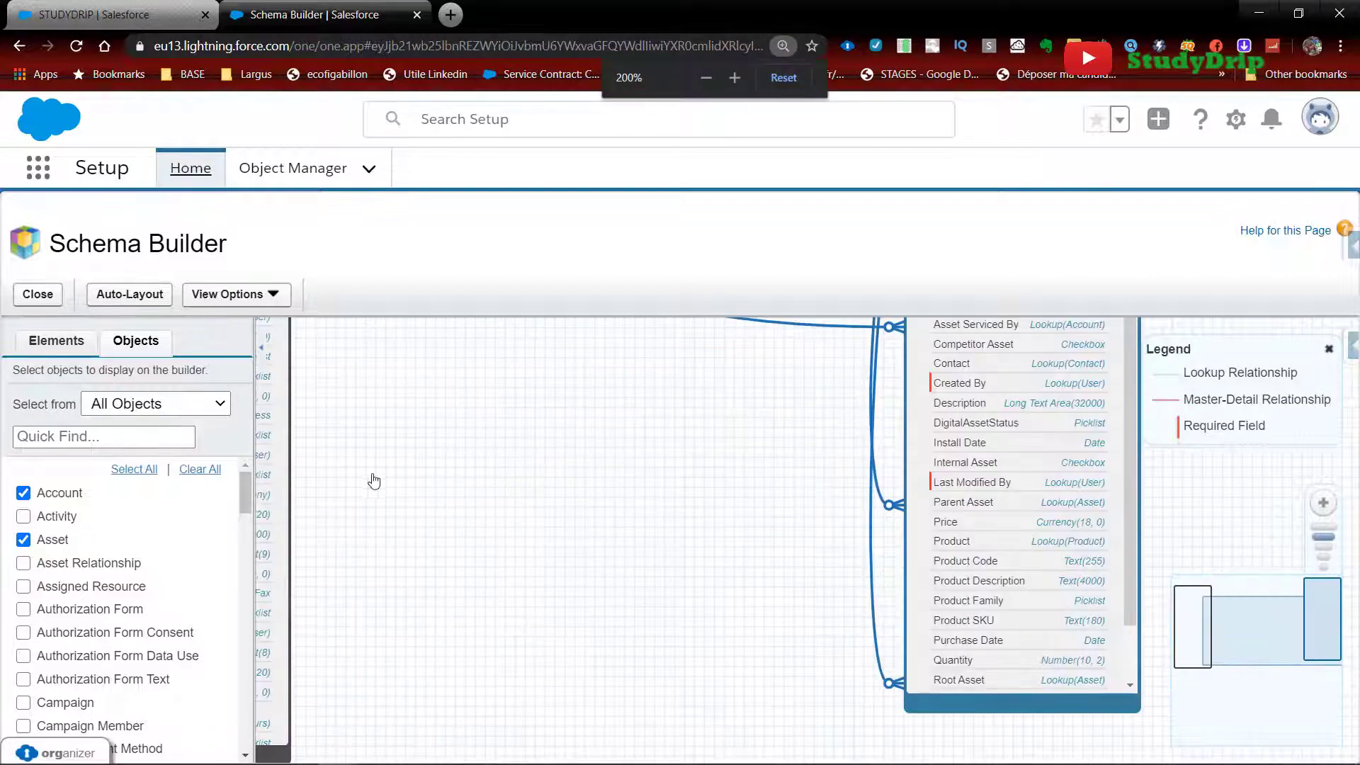
{"action": "scroll", "coordinate": [374, 481], "scroll_direction": "up", "scroll_amount": 1}
{"action": "scroll", "coordinate": [486, 586], "scroll_direction": "up", "scroll_amount": 1}
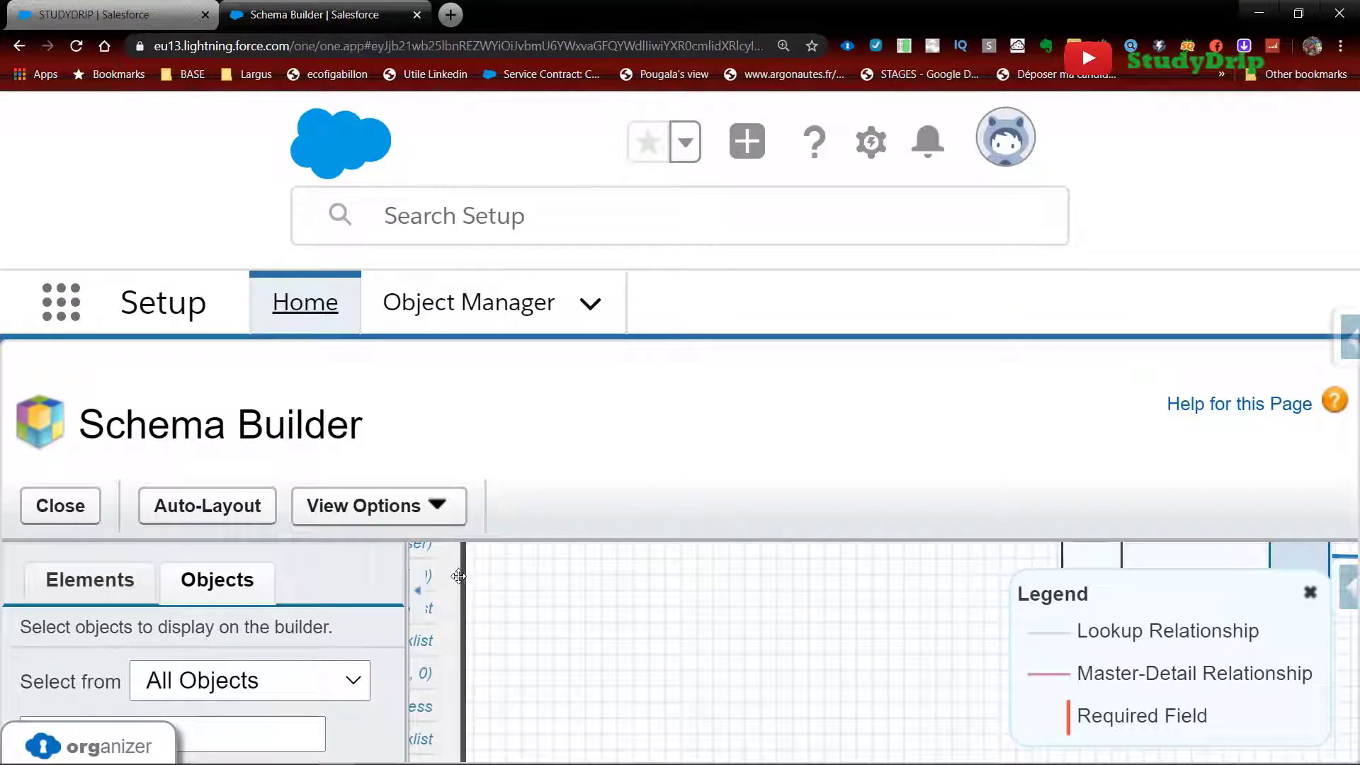
{"action": "scroll", "coordinate": [459, 576], "scroll_direction": "down", "scroll_amount": 1}
{"action": "scroll", "coordinate": [618, 544], "scroll_direction": "down", "scroll_amount": 1}
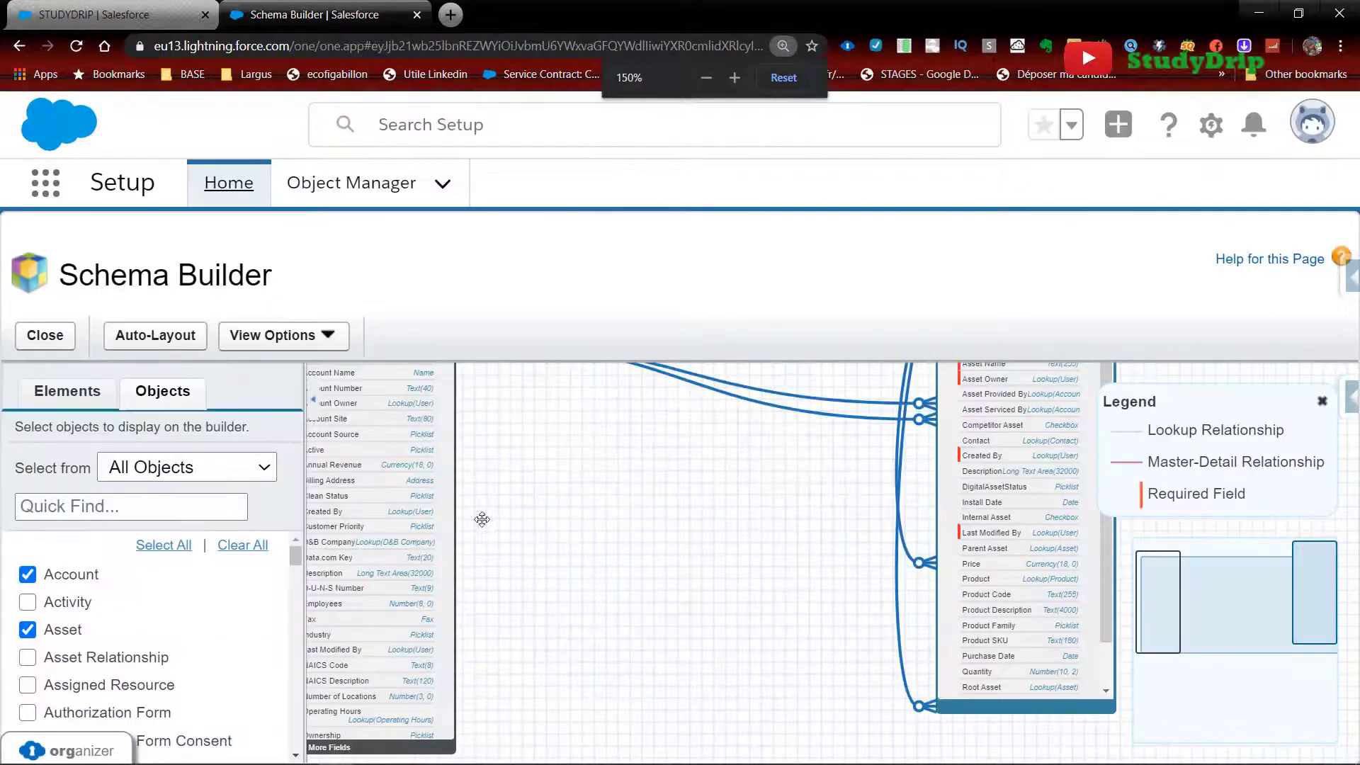
{"action": "left_click_drag", "start_coordinate": [404, 494], "coordinate": [616, 425]}
{"action": "left_click", "coordinate": [634, 412]}
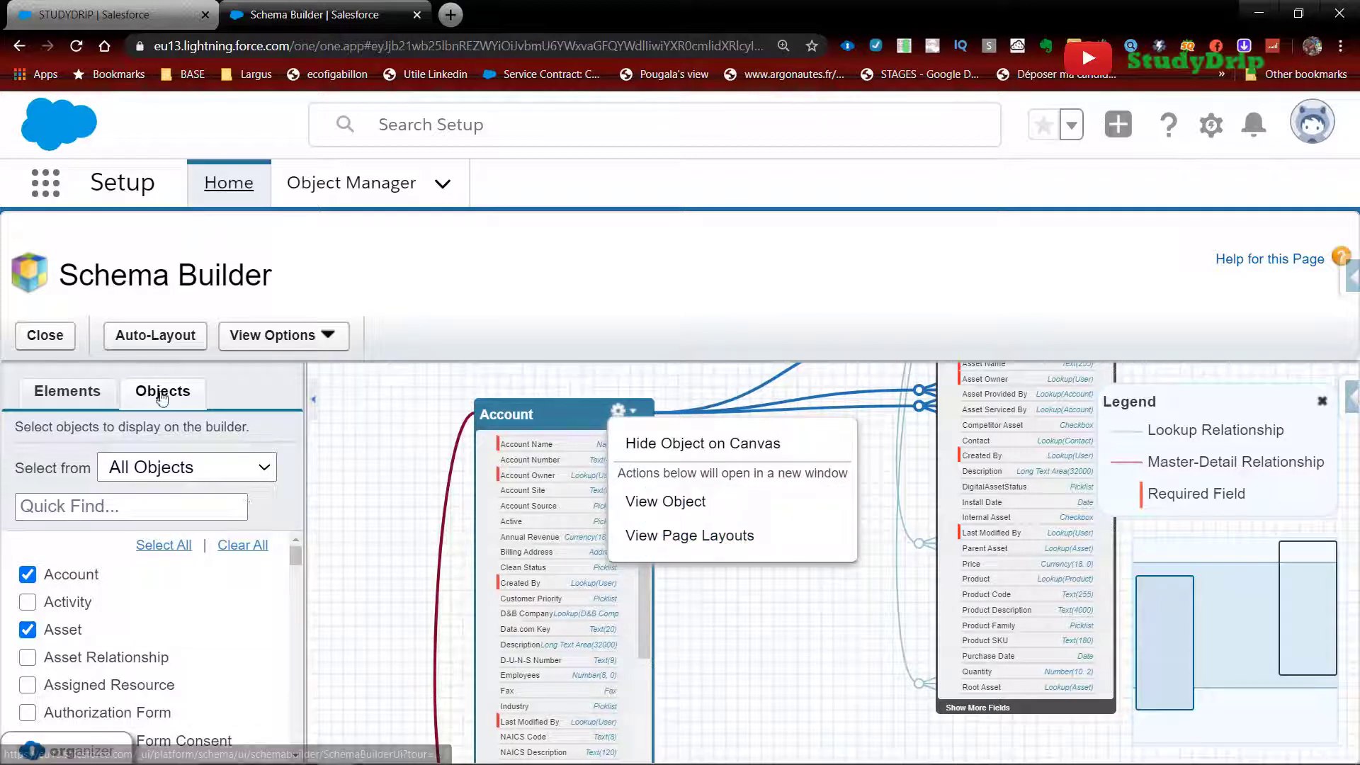
Examine the object and field elements available for the schema and the Account object's field list
{"action": "left_click", "coordinate": [68, 393]}
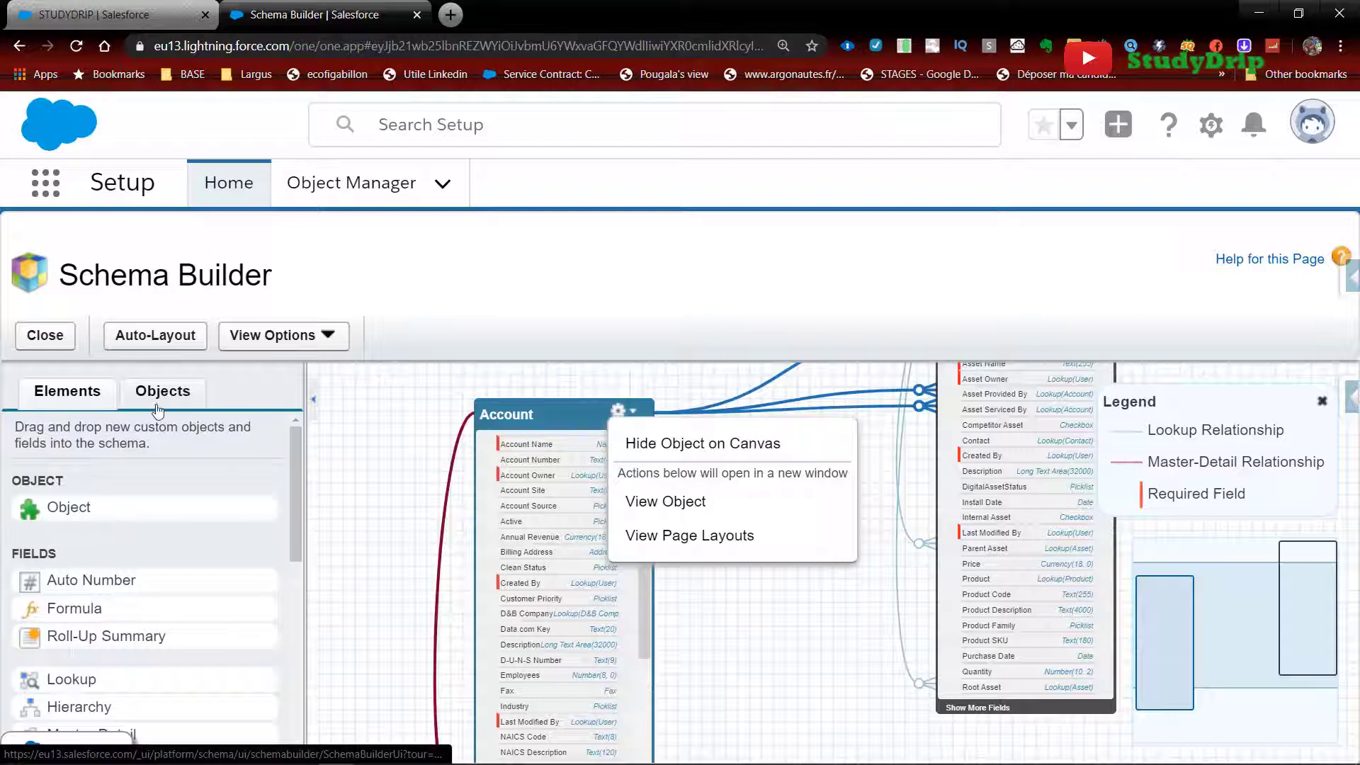
{"action": "scroll", "coordinate": [188, 562], "scroll_direction": "down", "scroll_amount": 3}
{"action": "scroll", "coordinate": [188, 547], "scroll_direction": "down", "scroll_amount": 1}
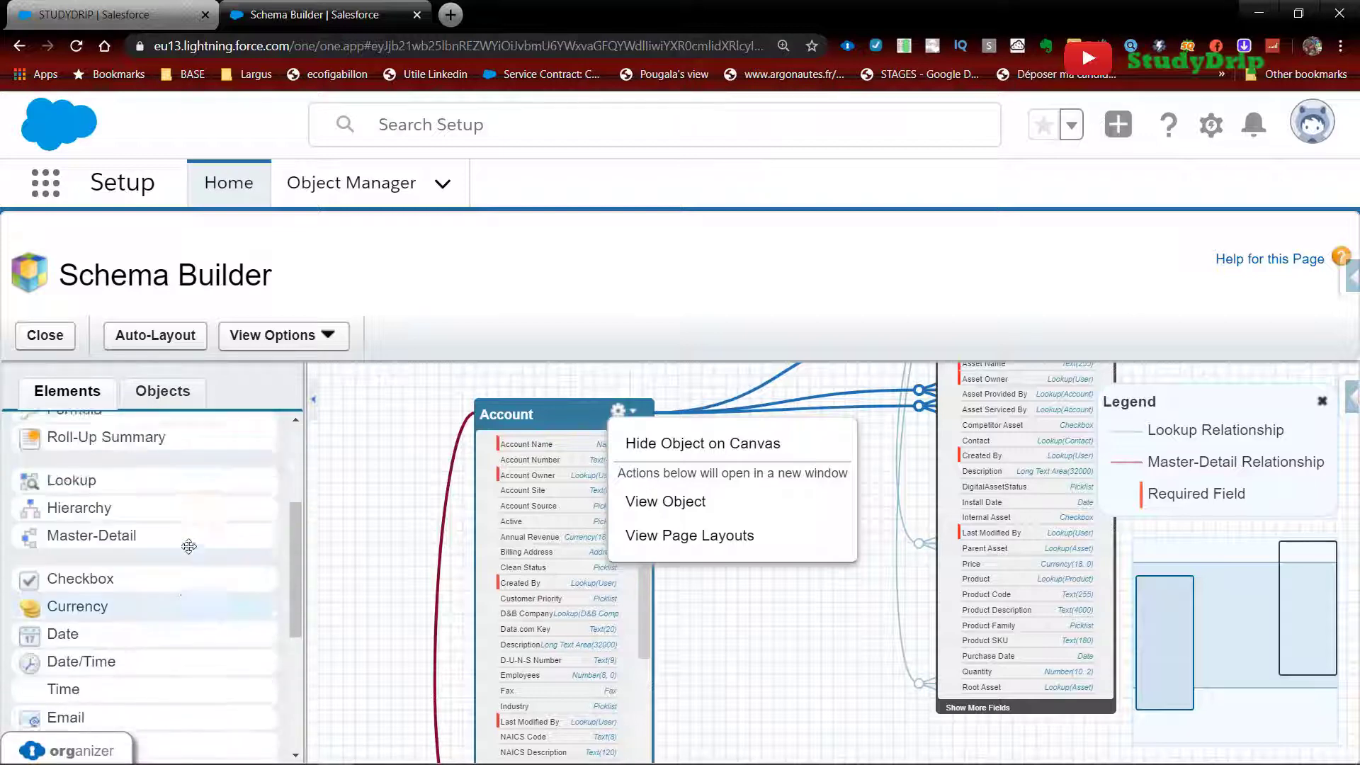
{"action": "scroll", "coordinate": [152, 525], "scroll_direction": "up", "scroll_amount": 2}
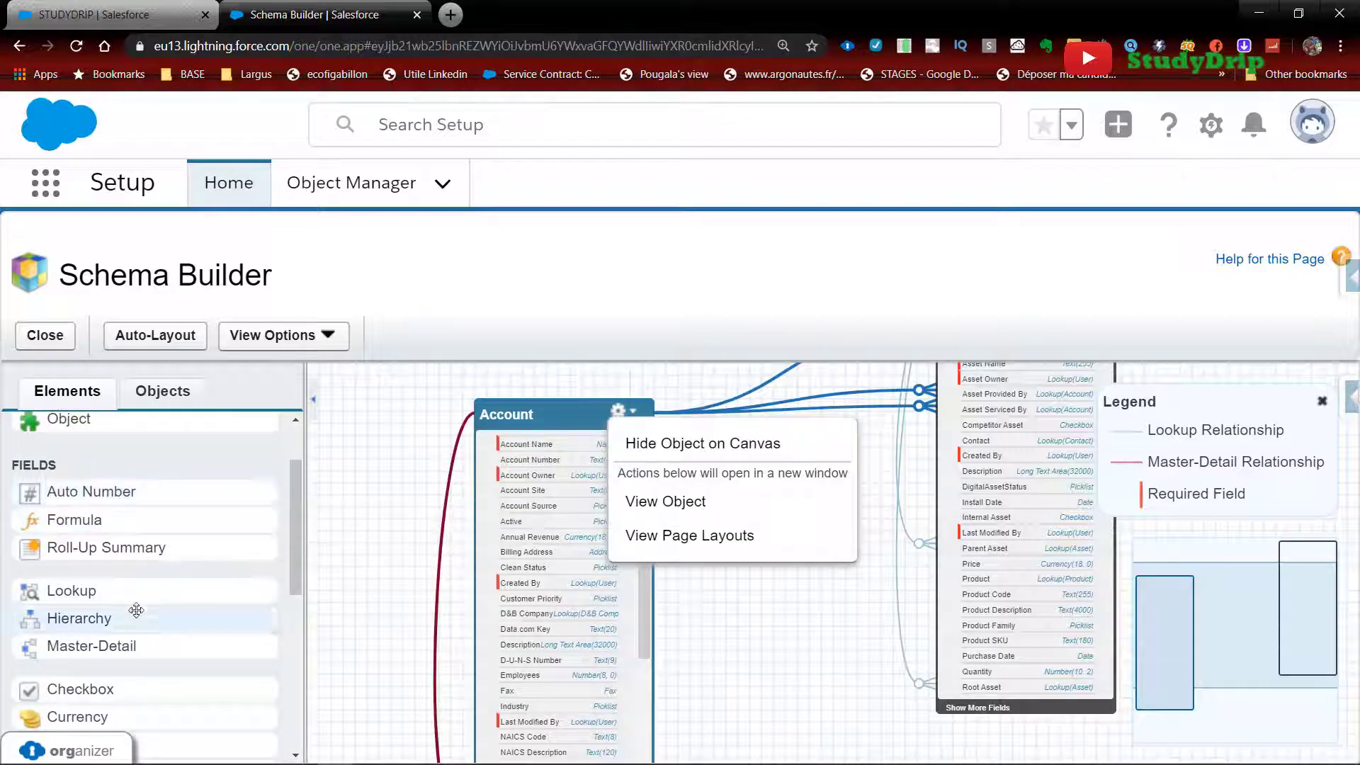
{"action": "scroll", "coordinate": [120, 507], "scroll_direction": "down", "scroll_amount": 2}
{"action": "scroll", "coordinate": [102, 489], "scroll_direction": "up", "scroll_amount": 2}
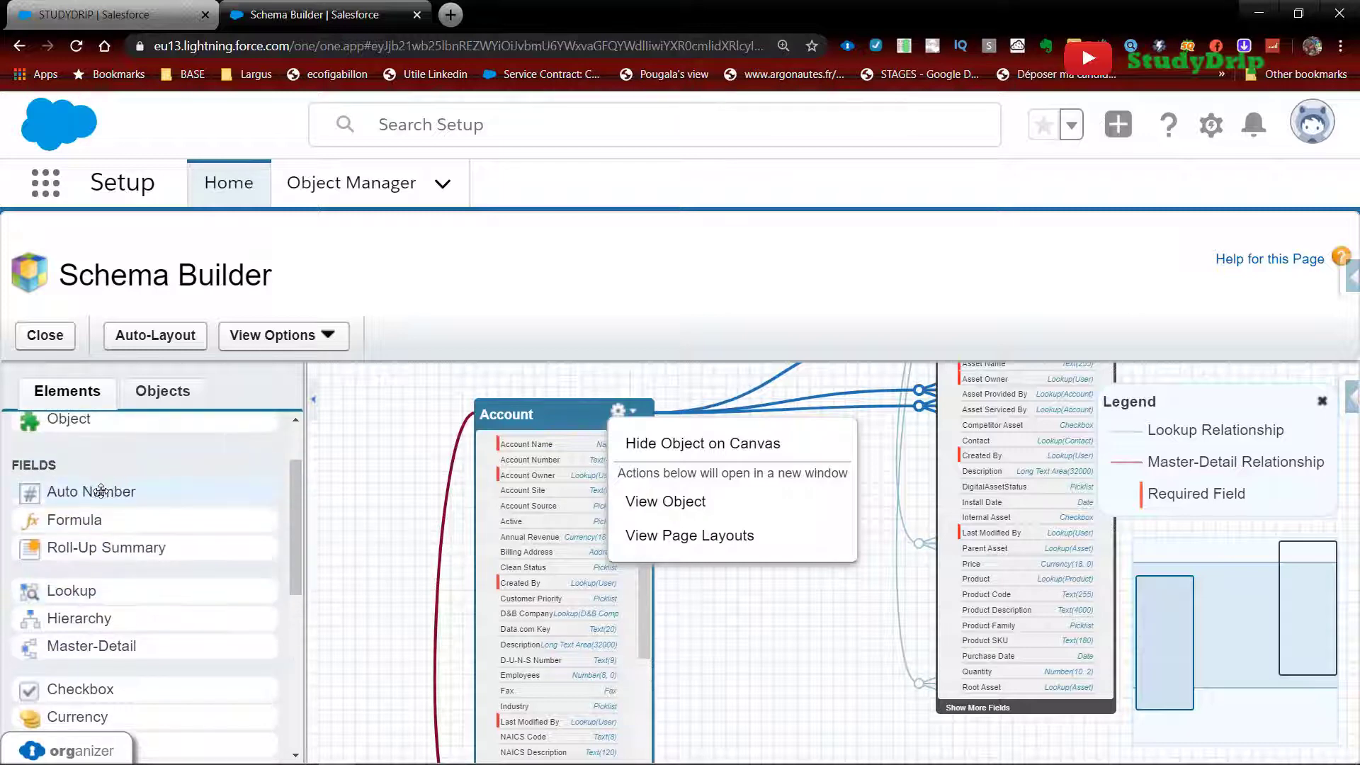
{"action": "left_click", "coordinate": [101, 492]}
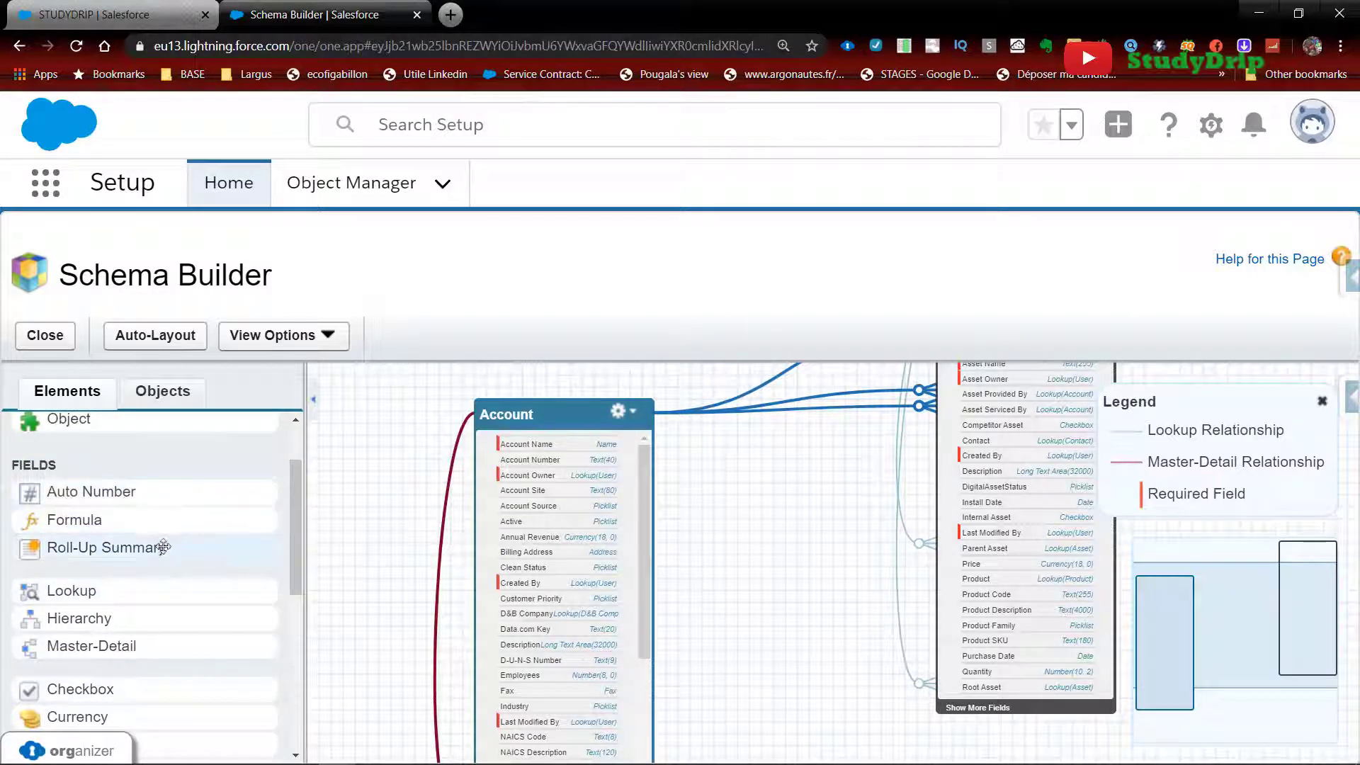
{"action": "scroll", "coordinate": [184, 526], "scroll_direction": "down", "scroll_amount": 4}
{"action": "scroll", "coordinate": [183, 526], "scroll_direction": "down", "scroll_amount": 2}
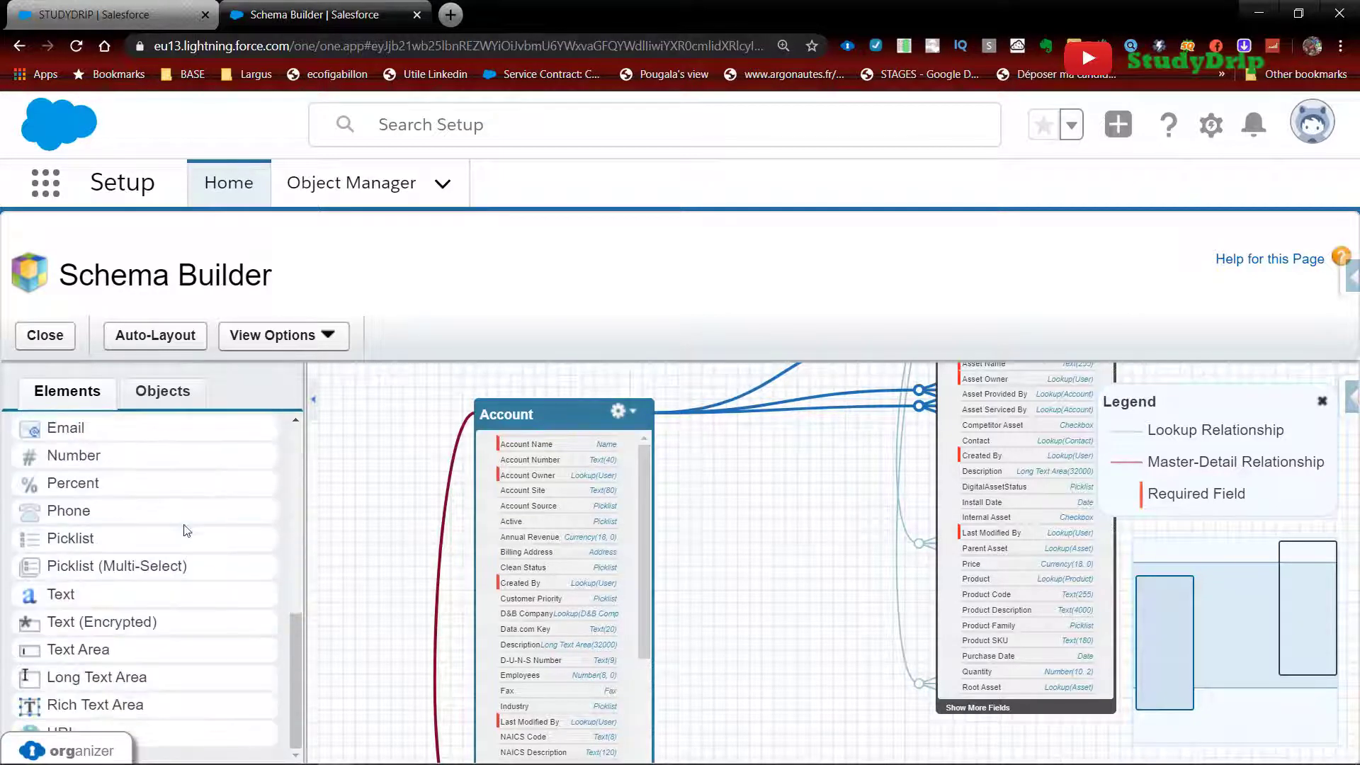
{"action": "scroll", "coordinate": [182, 525], "scroll_direction": "up", "scroll_amount": 6}
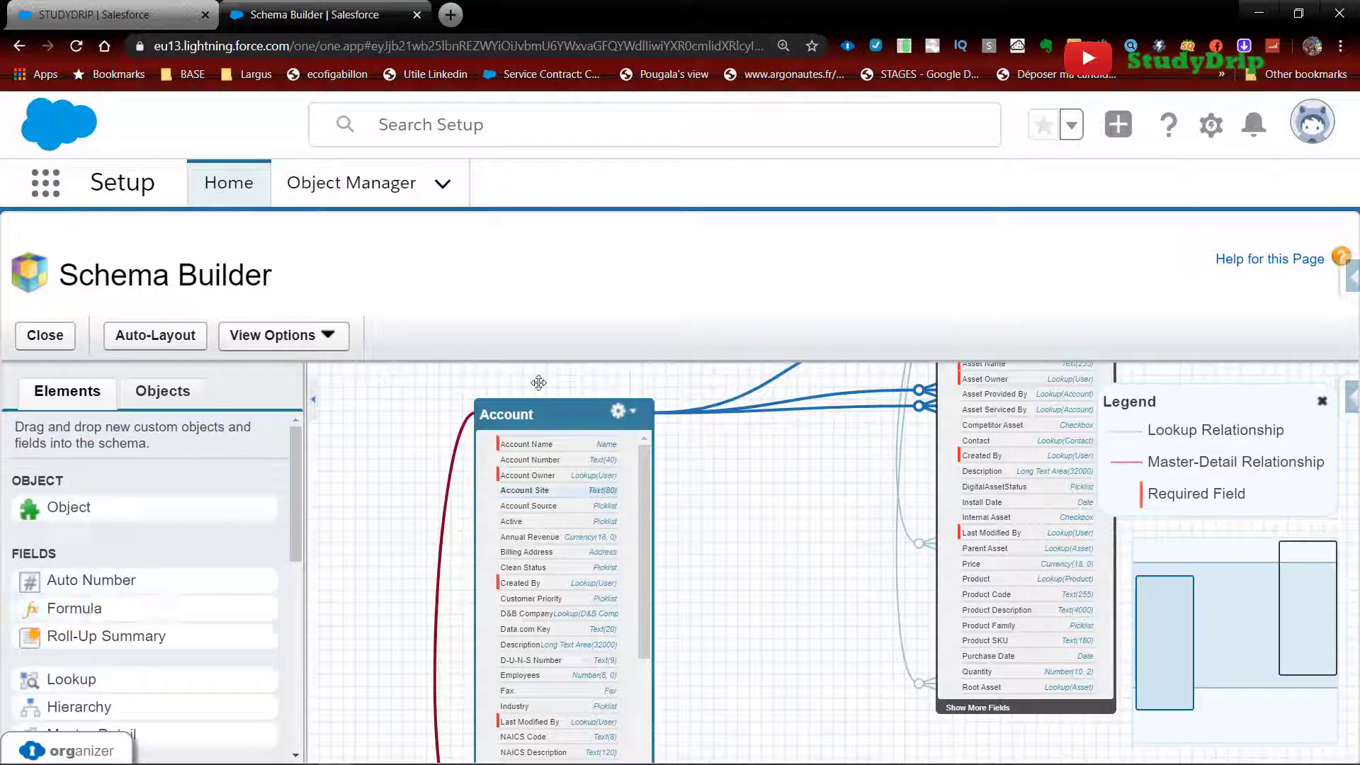
{"action": "left_click_drag", "start_coordinate": [32, 583], "coordinate": [87, 590]}
{"action": "scroll", "coordinate": [594, 591], "scroll_direction": "down", "scroll_amount": 4}
{"action": "scroll", "coordinate": [722, 582], "scroll_direction": "down", "scroll_amount": 2}
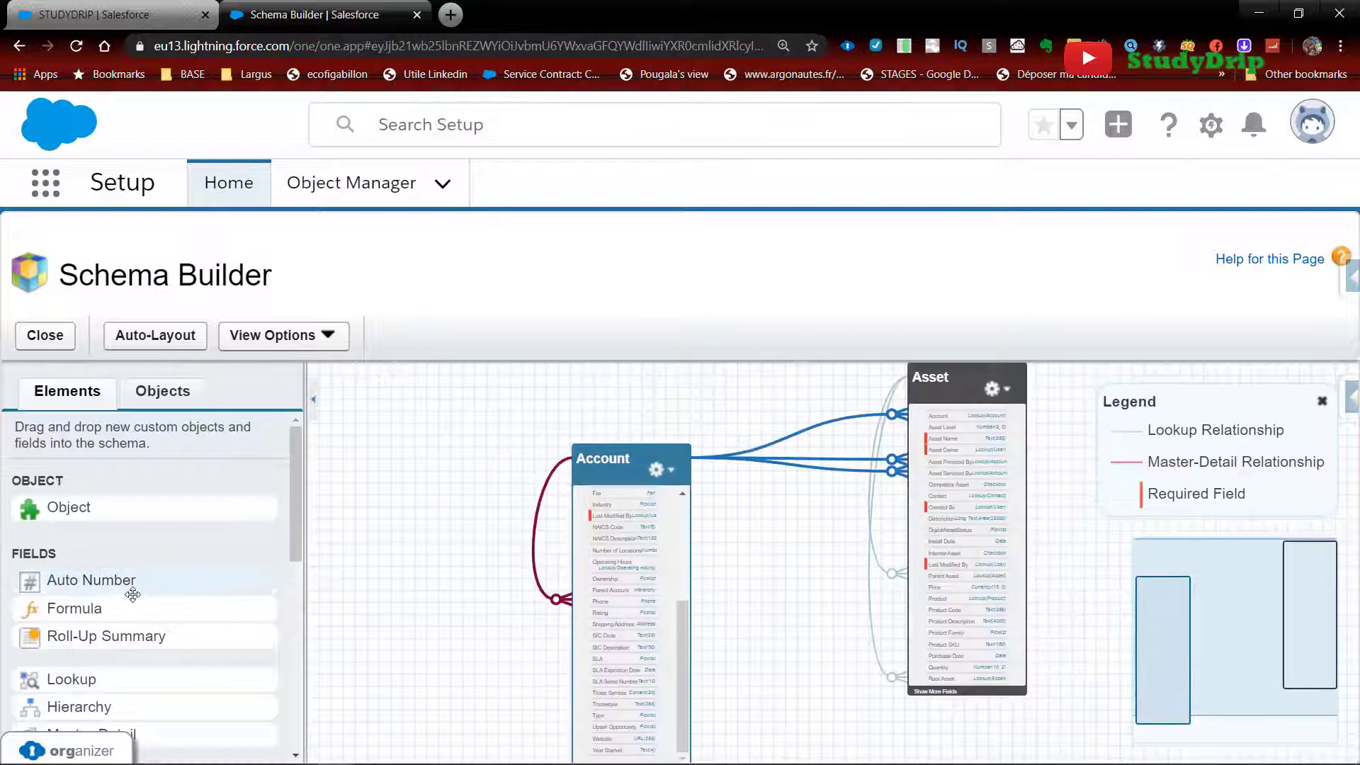
Review the settings for creating a Formula field on the Account object and close the form without saving
{"action": "left_click_drag", "start_coordinate": [84, 609], "coordinate": [663, 603]}
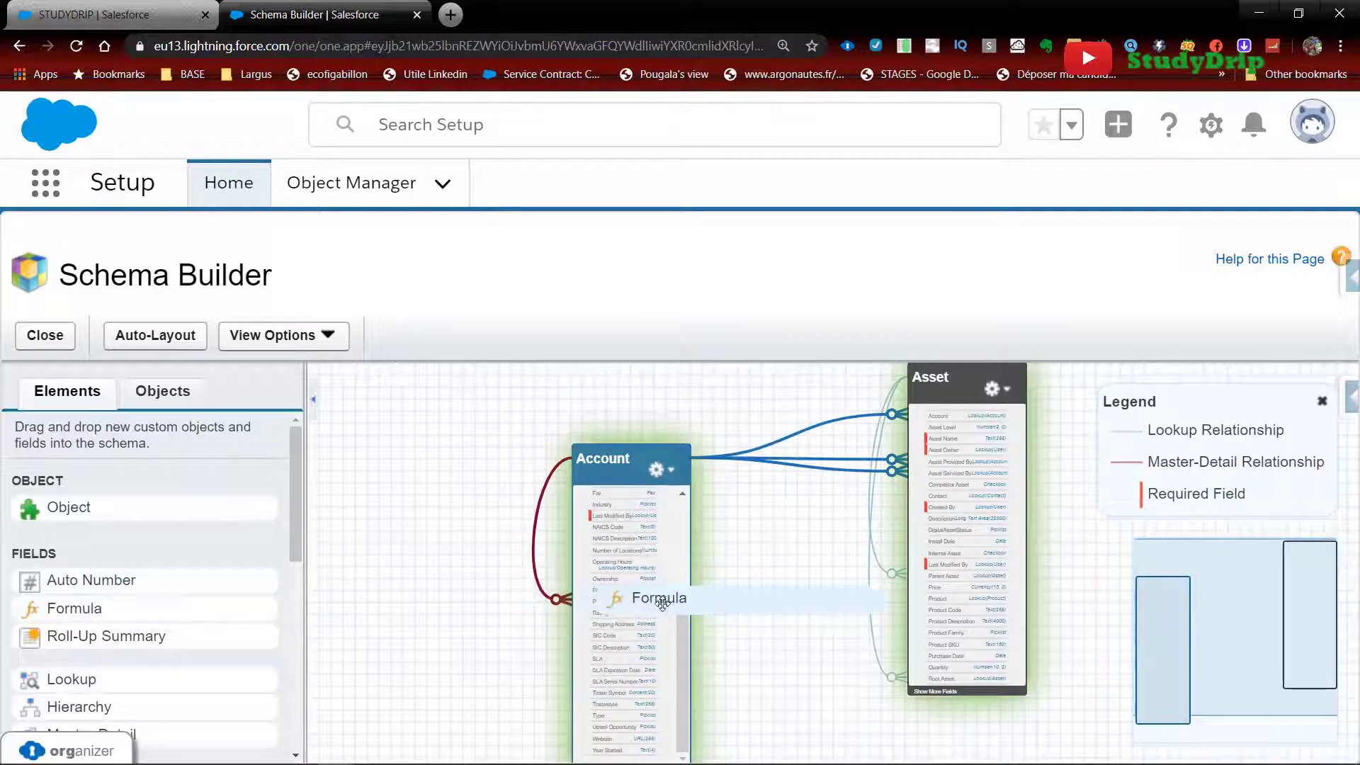
{"action": "scroll", "coordinate": [388, 368], "scroll_direction": "down", "scroll_amount": 3}
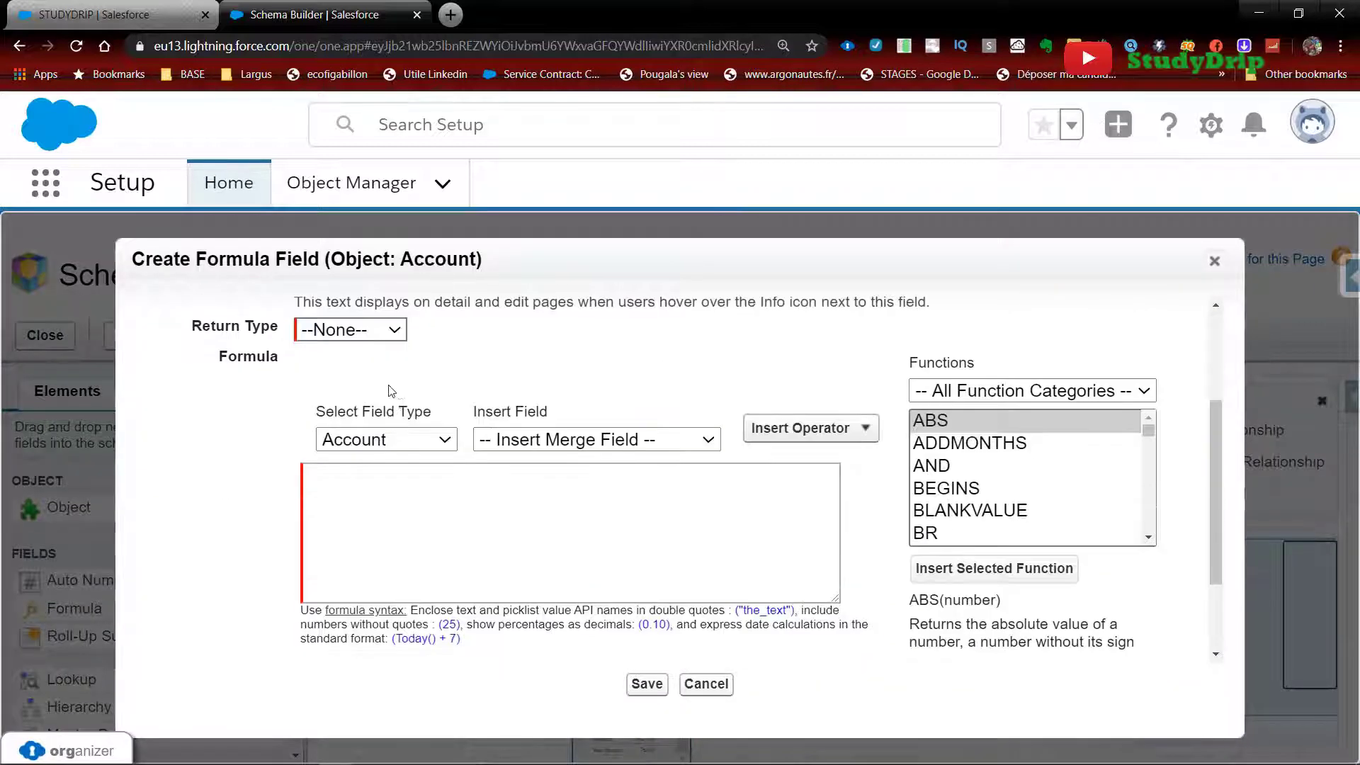
{"action": "scroll", "coordinate": [375, 386], "scroll_direction": "up", "scroll_amount": 3}
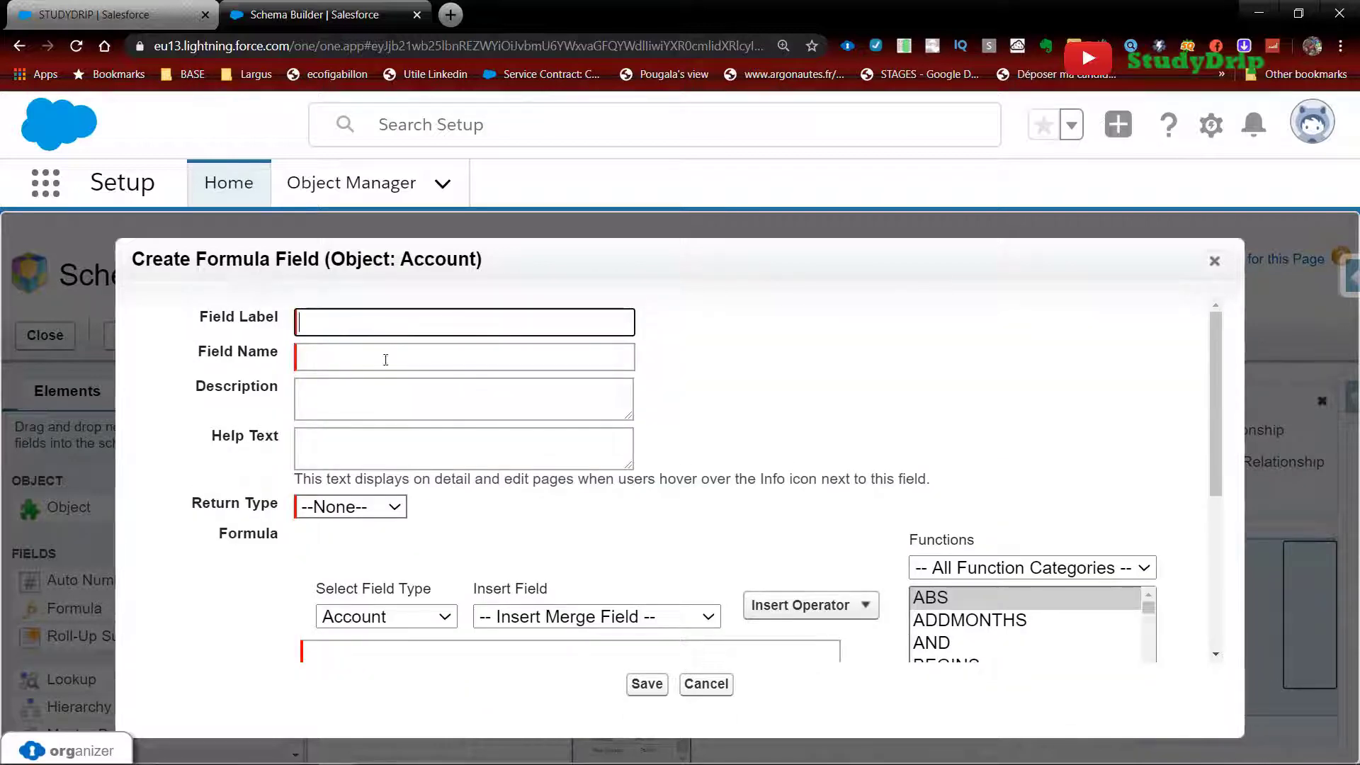
{"action": "scroll", "coordinate": [360, 634], "scroll_direction": "down", "scroll_amount": 5}
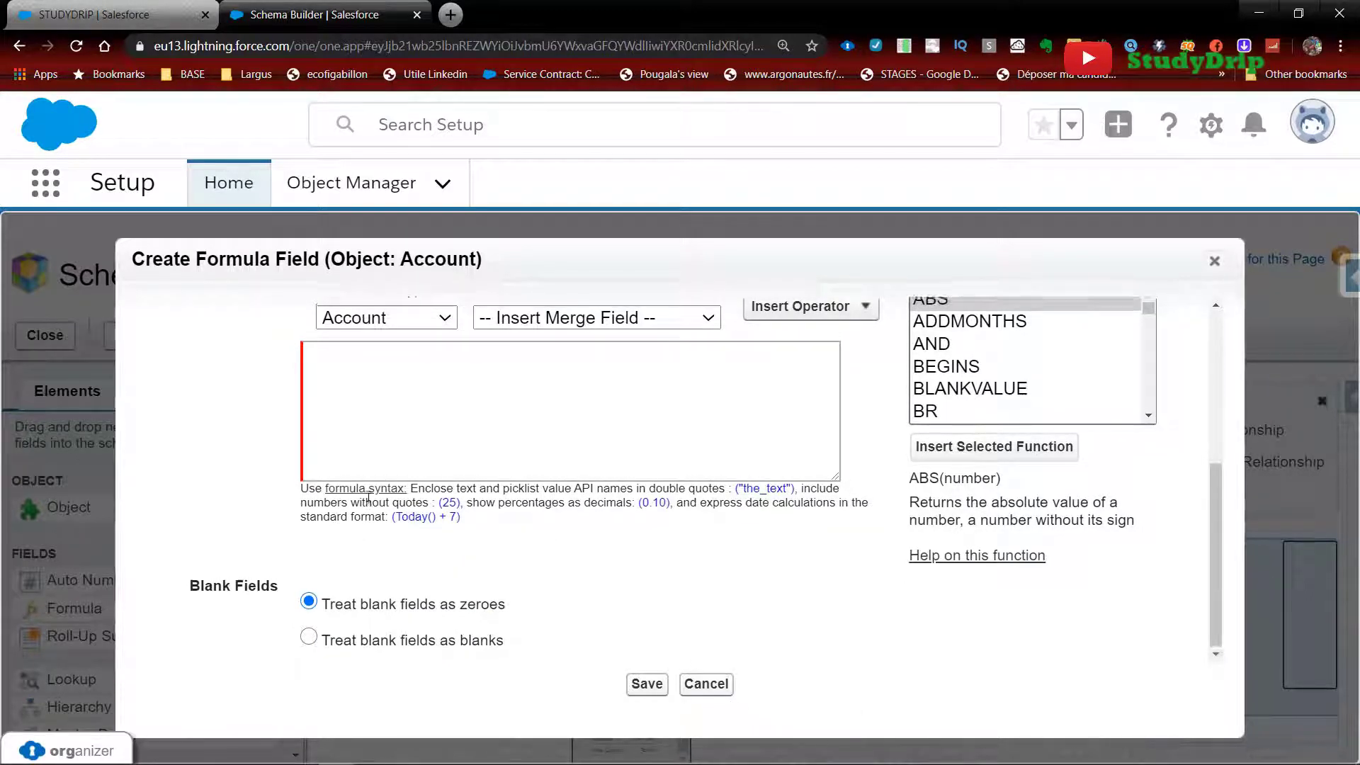
{"action": "scroll", "coordinate": [572, 511], "scroll_direction": "up", "scroll_amount": 4}
{"action": "scroll", "coordinate": [562, 492], "scroll_direction": "up", "scroll_amount": 1}
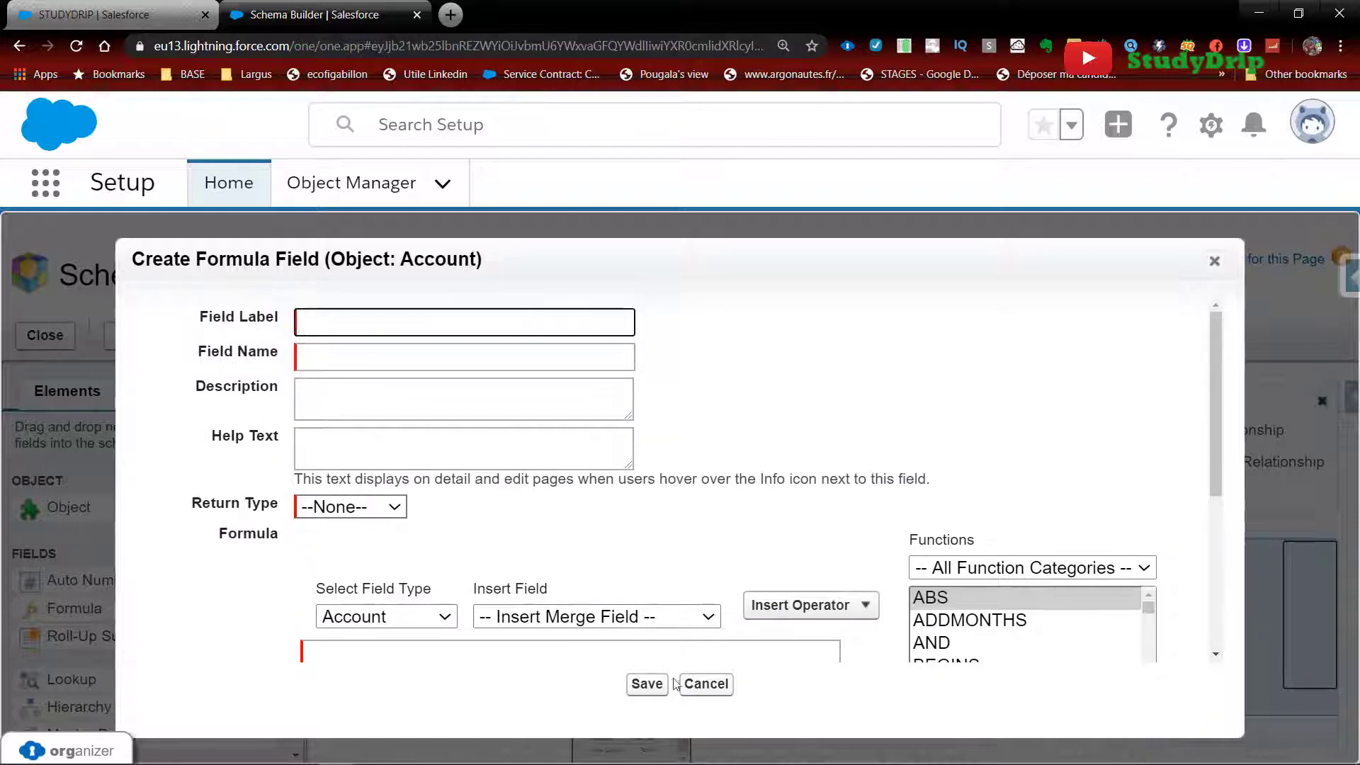
{"action": "left_click", "coordinate": [703, 691]}
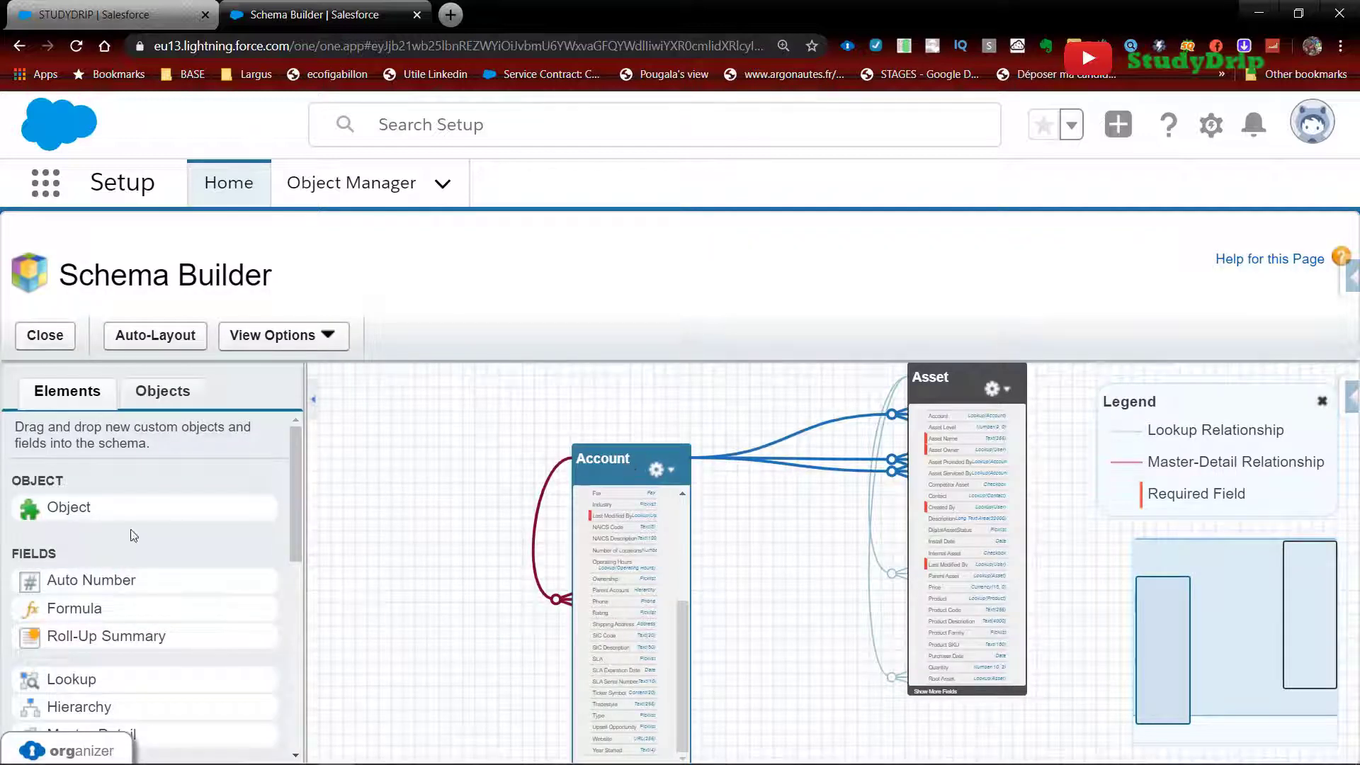
Display all objects on the schema canvas and clear the entire selection
{"action": "left_click", "coordinate": [160, 393]}
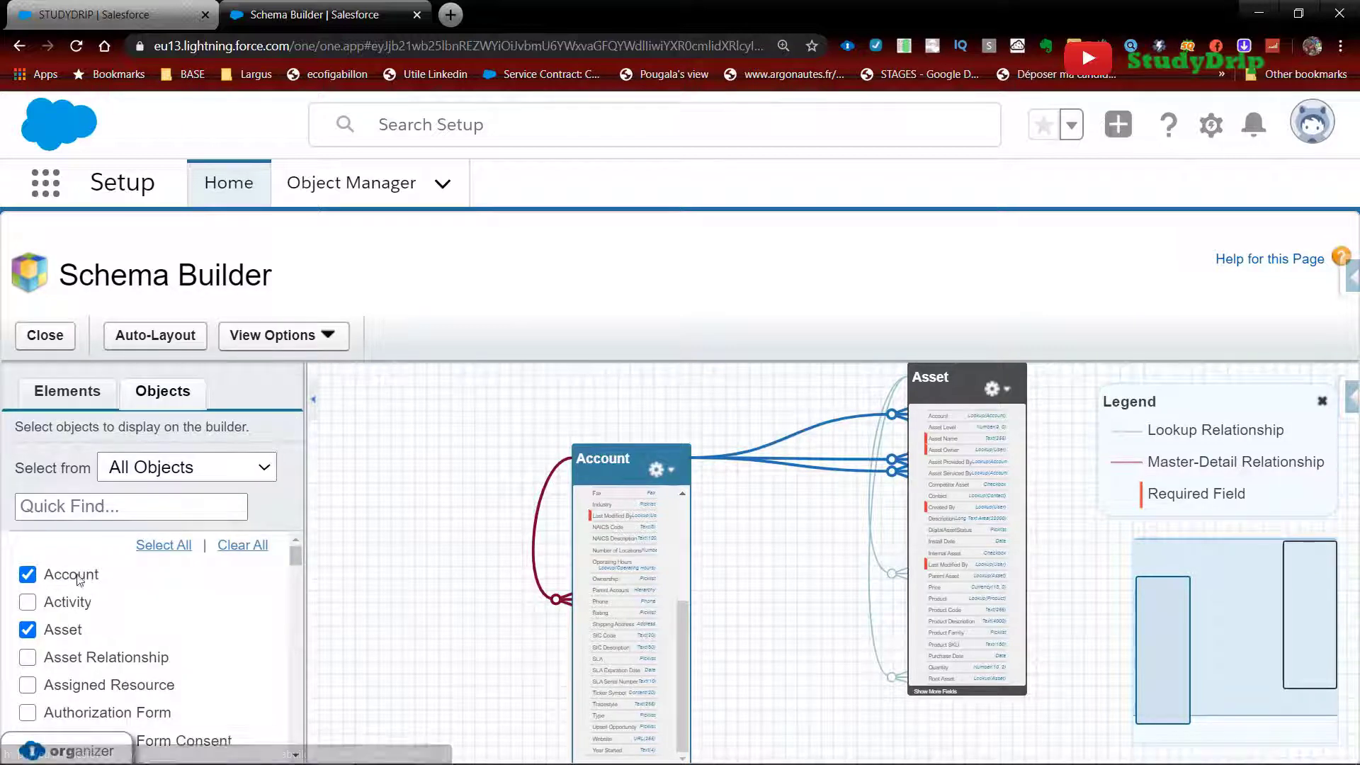
{"action": "scroll", "coordinate": [129, 559], "scroll_direction": "down", "scroll_amount": 2}
{"action": "scroll", "coordinate": [186, 539], "scroll_direction": "up", "scroll_amount": 2}
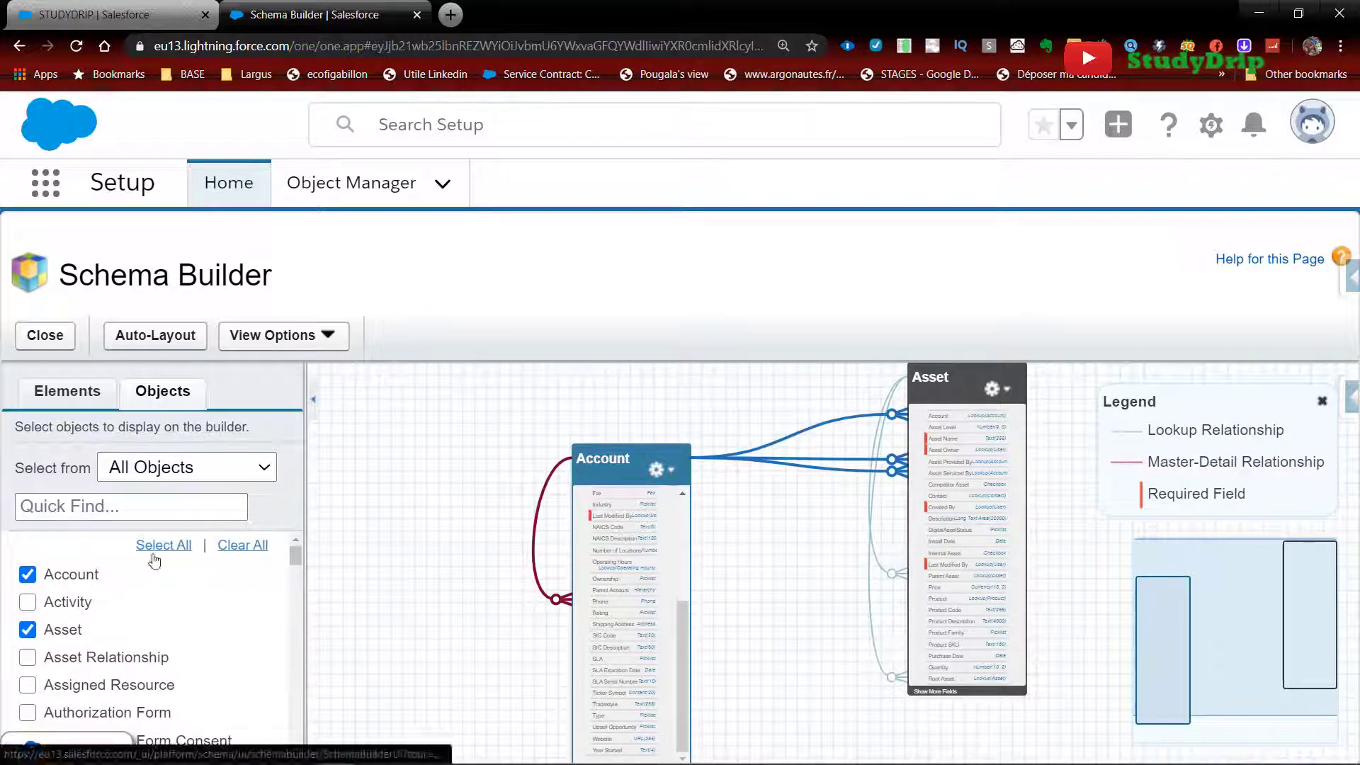
{"action": "left_click", "coordinate": [164, 547]}
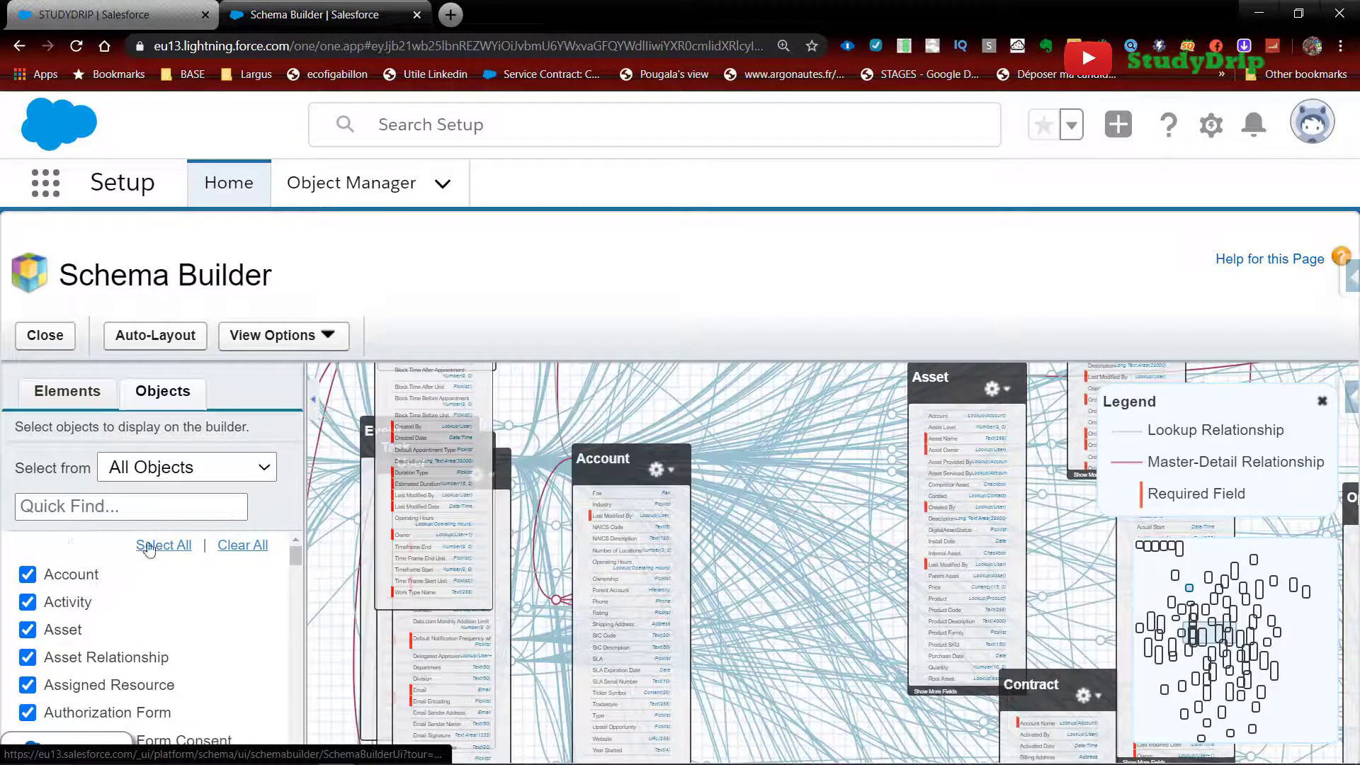
{"action": "left_click", "coordinate": [244, 547]}
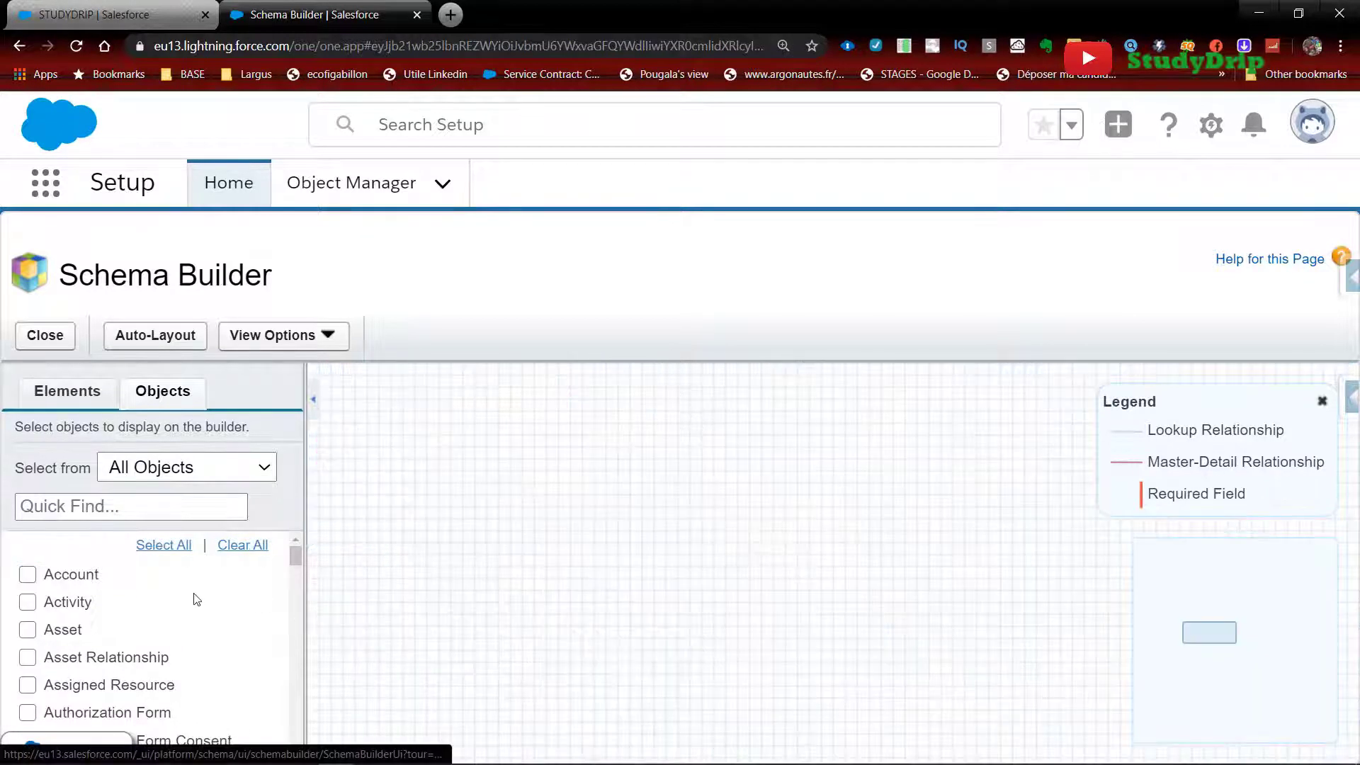
Display the Account, Asset, Campaign and Case objects on the schema canvas
{"action": "left_click", "coordinate": [27, 574]}
{"action": "left_click", "coordinate": [27, 630]}
{"action": "scroll", "coordinate": [43, 637], "scroll_direction": "down", "scroll_amount": 1}
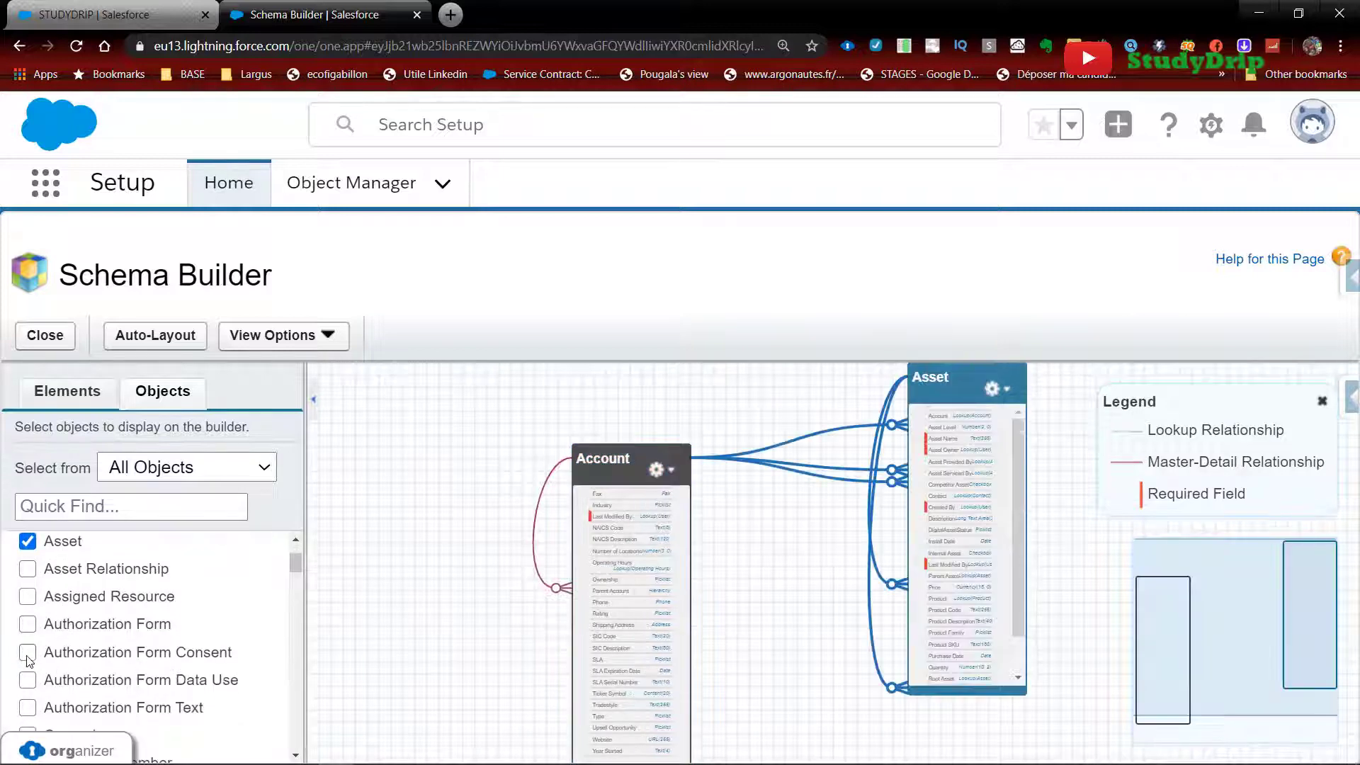
{"action": "scroll", "coordinate": [32, 655], "scroll_direction": "down", "scroll_amount": 2}
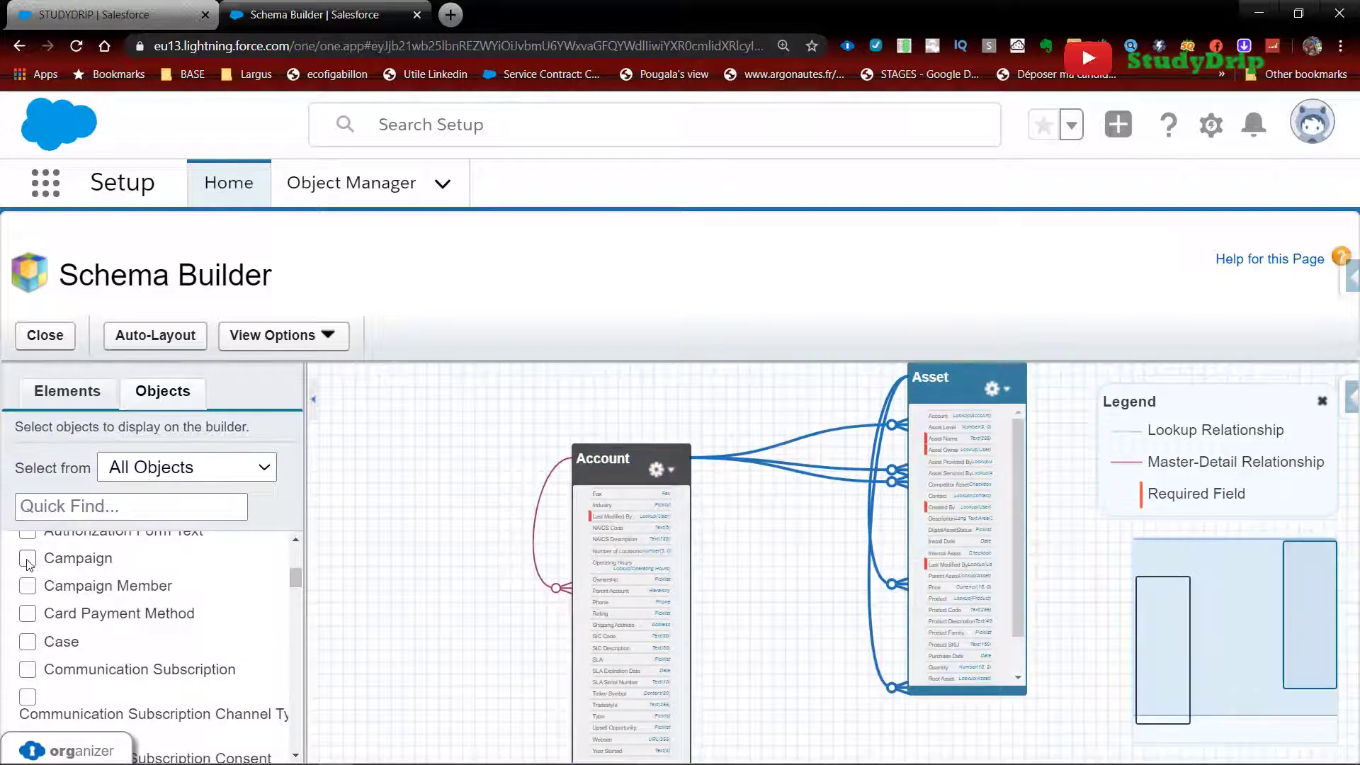
{"action": "left_click", "coordinate": [28, 559]}
{"action": "left_click", "coordinate": [27, 641]}
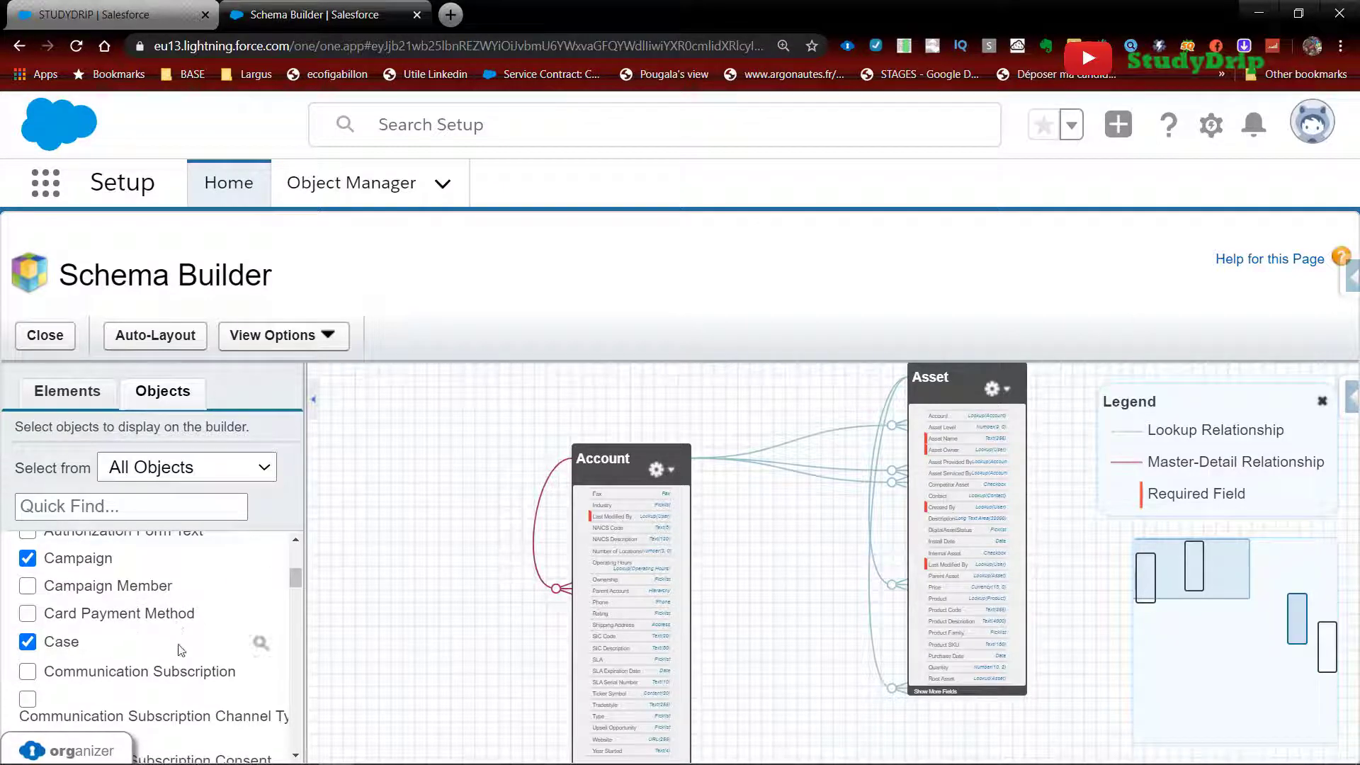
Locate the Case object on the canvas and reposition it to show its relationship lines clearly
{"action": "left_click", "coordinate": [260, 644]}
{"action": "mouse_move", "coordinate": [824, 658]}
{"action": "left_mouse_down"}
{"action": "mouse_move", "coordinate": [807, 560]}
{"action": "mouse_move", "coordinate": [856, 447]}
{"action": "left_mouse_up"}
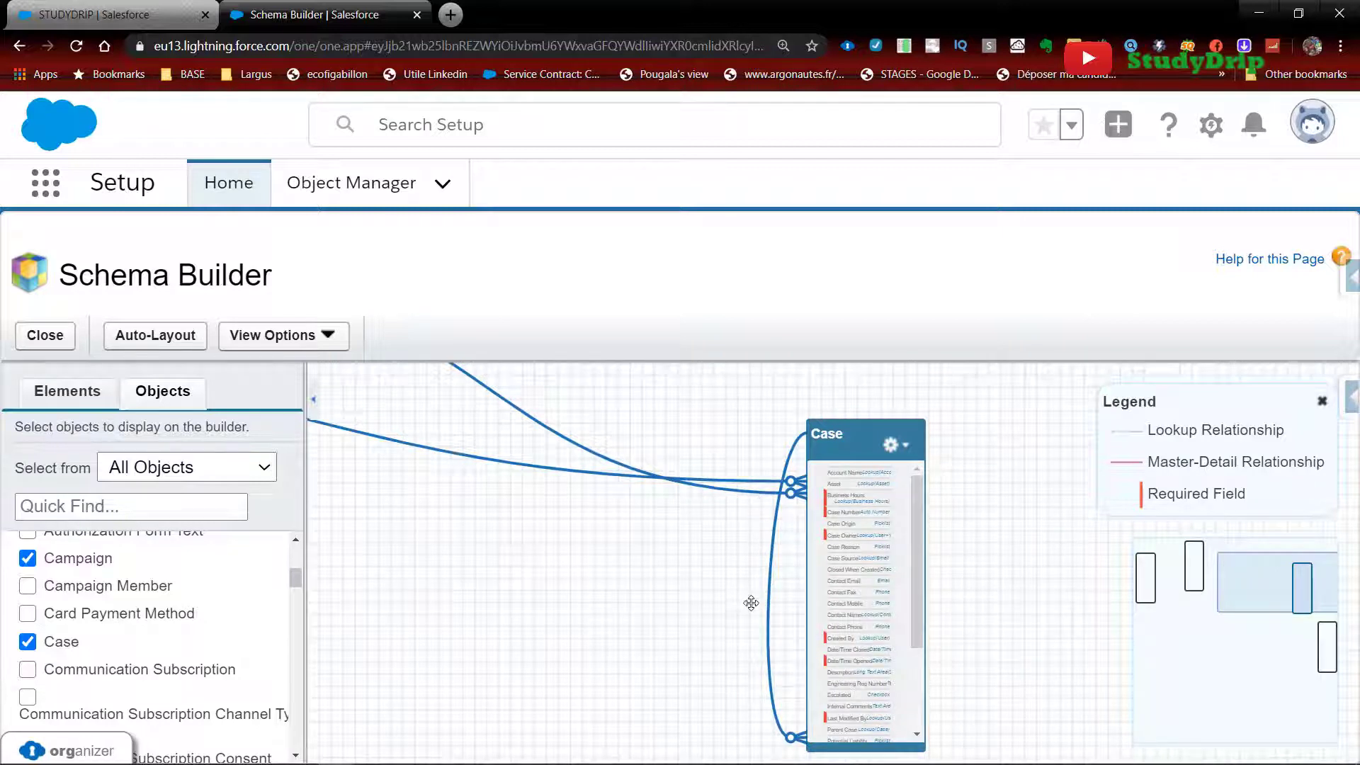
{"action": "left_click_drag", "start_coordinate": [829, 445], "coordinate": [889, 486]}
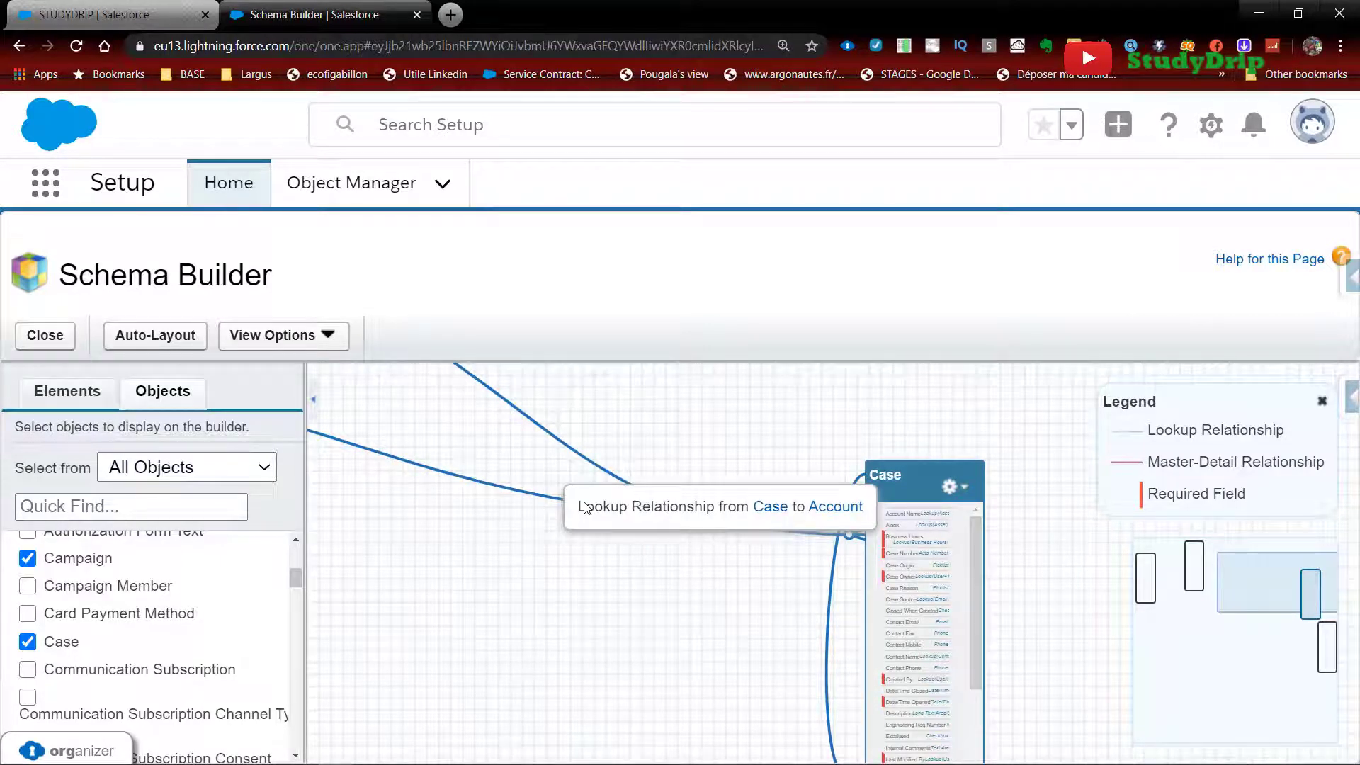
{"action": "key", "text": "ctrl+minus"}
{"action": "key", "text": "ctrl+minus"}
{"action": "key", "text": "ctrl+minus"}
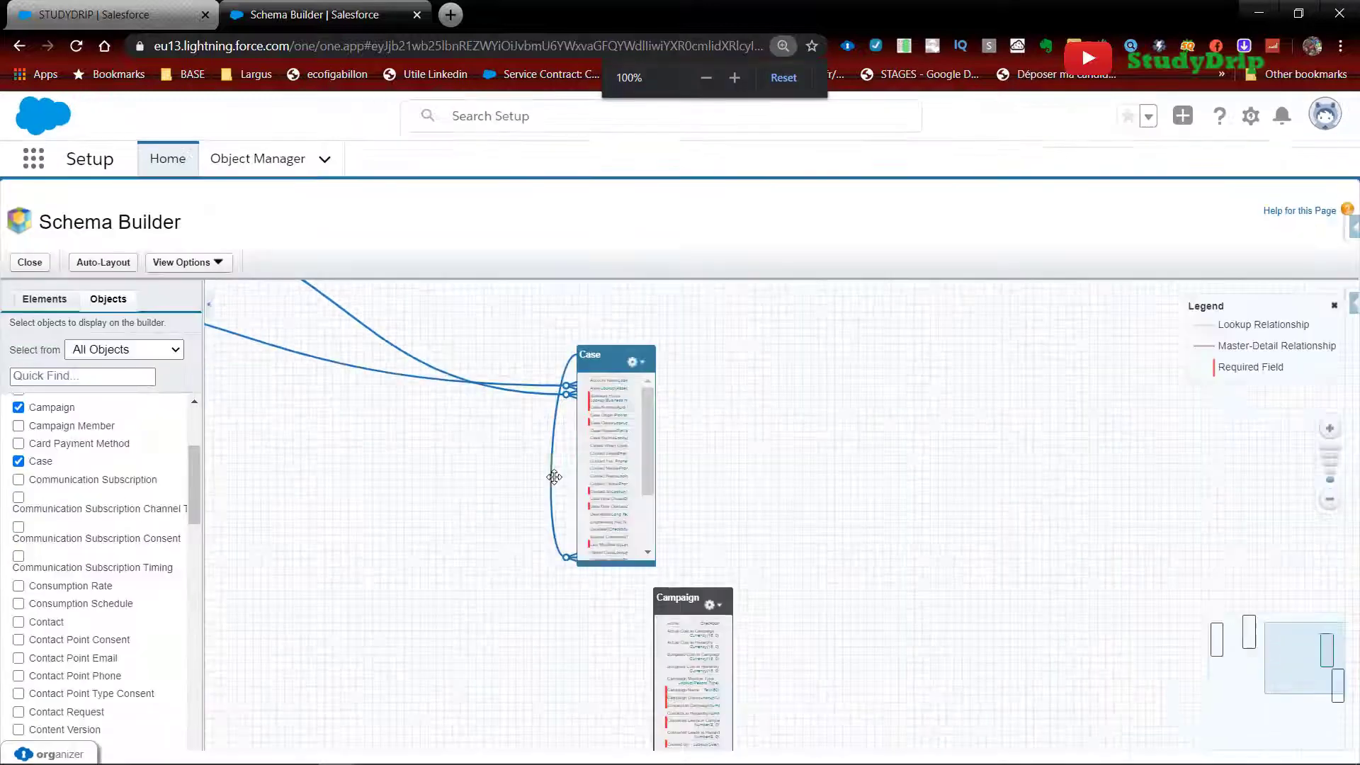
Move the Case object farther from the Account and Asset objects, and place the Campaign object below and to the left of Case
{"action": "left_click_drag", "start_coordinate": [591, 365], "coordinate": [811, 344]}
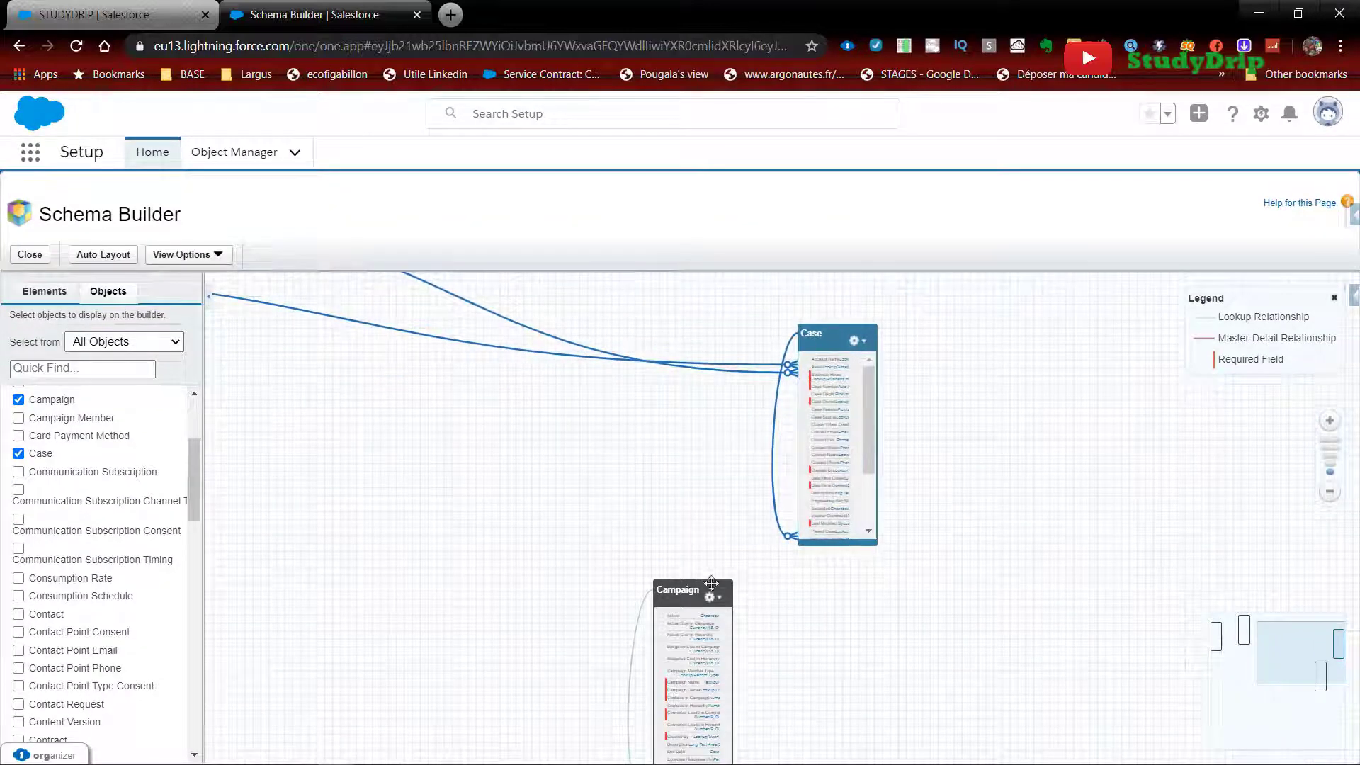
{"action": "left_click_drag", "start_coordinate": [712, 583], "coordinate": [665, 482]}
{"action": "key", "text": "ctrl+plus"}
{"action": "key", "text": "ctrl+plus"}
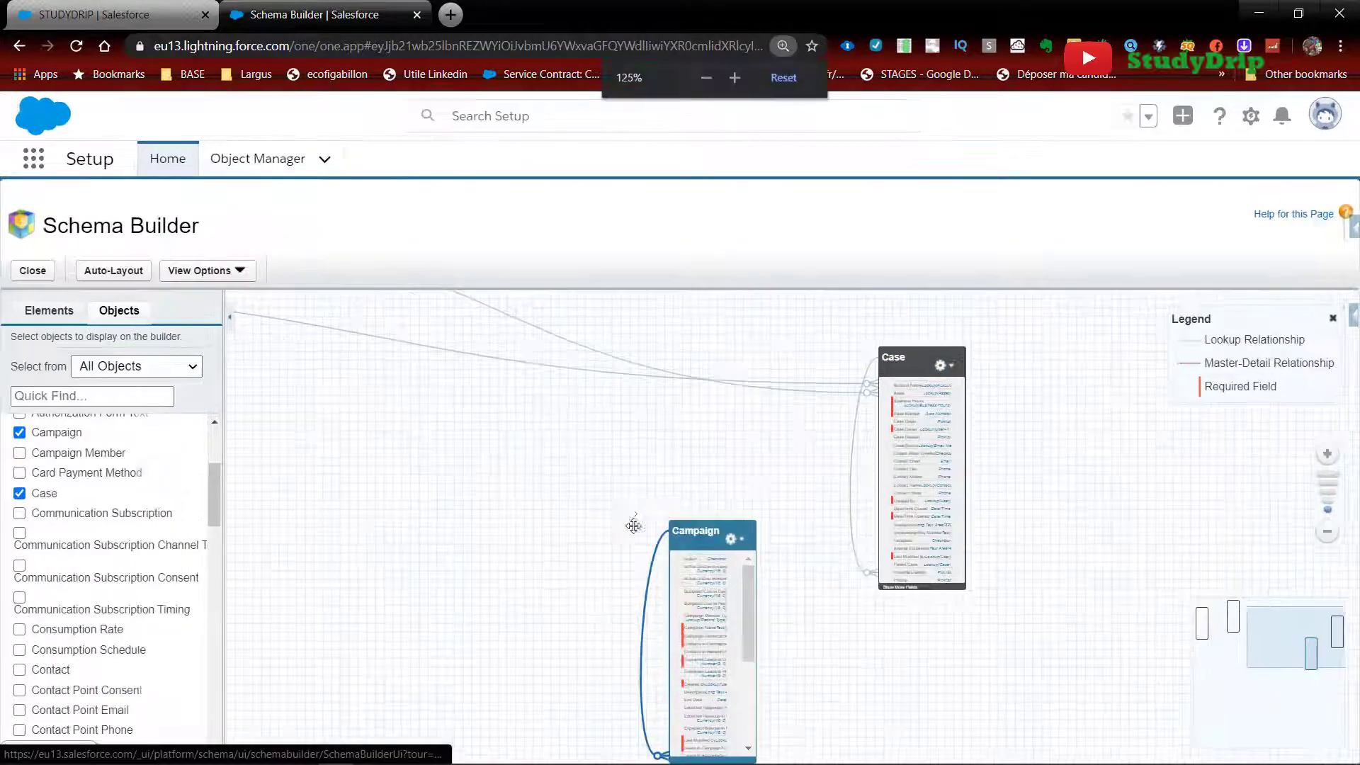
{"action": "left_click_drag", "start_coordinate": [812, 611], "coordinate": [684, 493]}
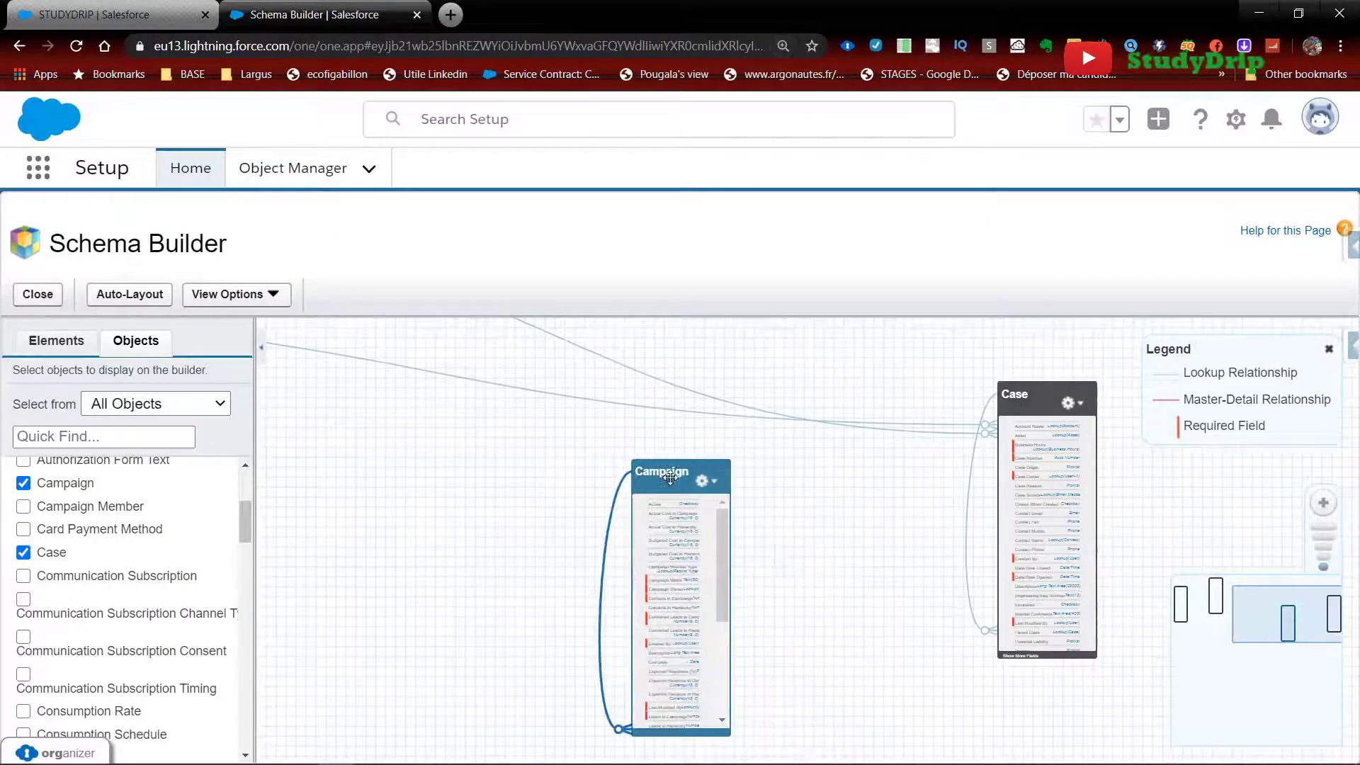
{"action": "key", "text": "ctrl+minus"}
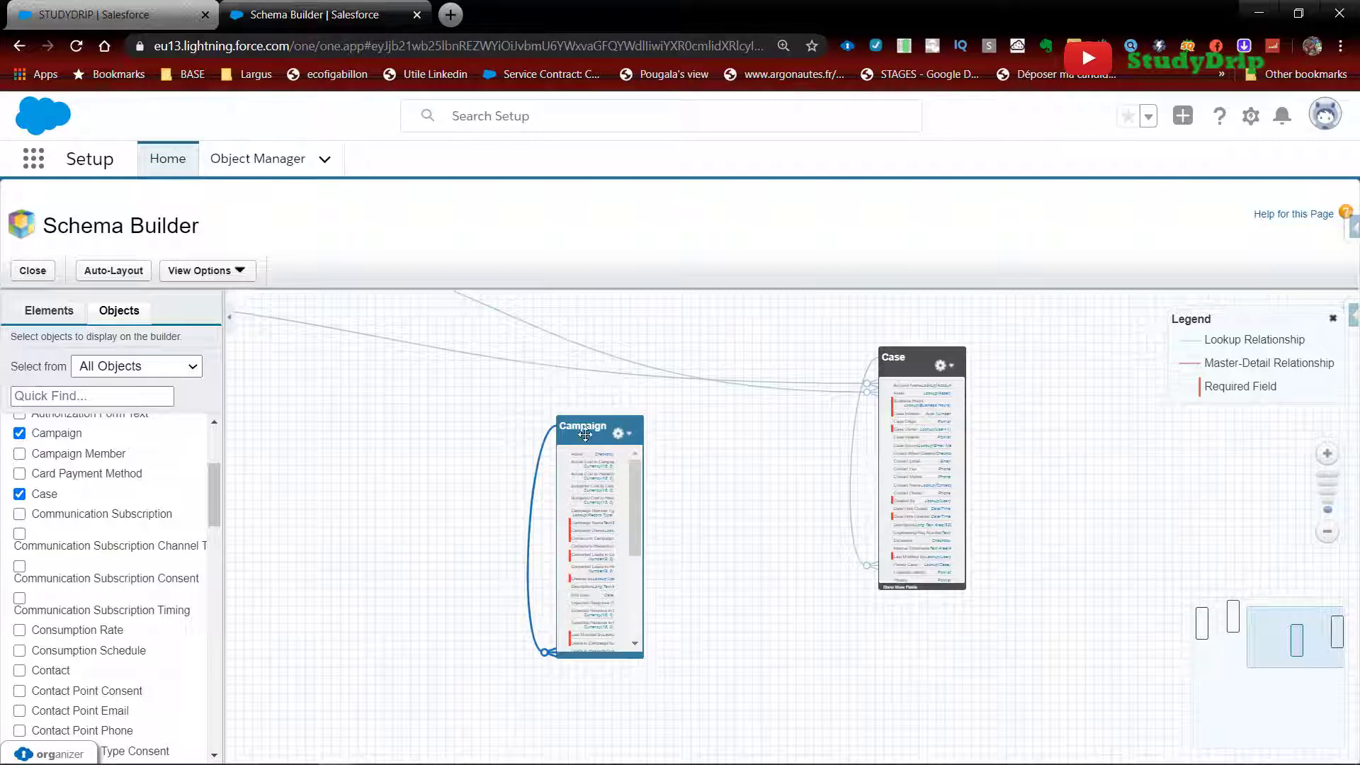
{"action": "left_click_drag", "start_coordinate": [582, 433], "coordinate": [502, 487]}
{"action": "left_click_drag", "start_coordinate": [490, 487], "coordinate": [485, 493]}
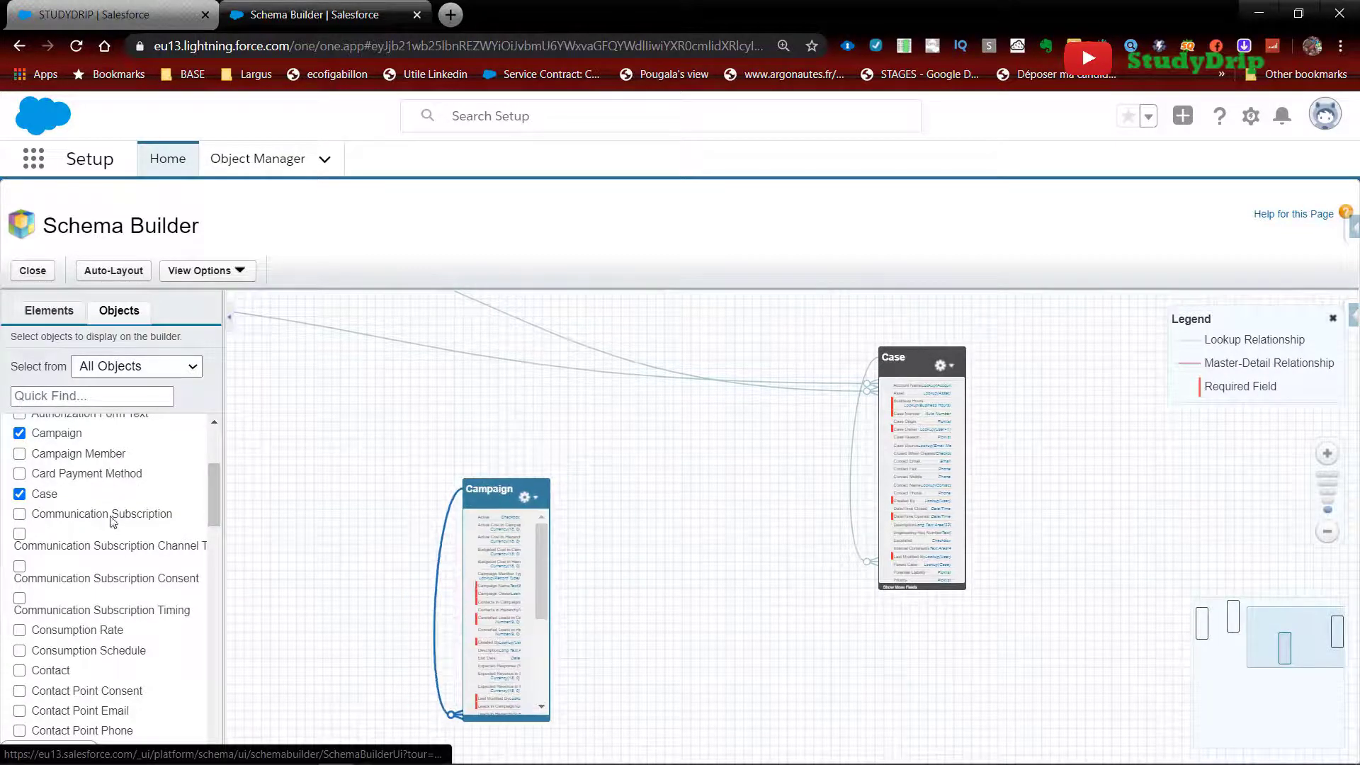
Filter the object list by "cam" and display the Campaign Member object on the schema canvas
{"action": "scroll", "coordinate": [109, 521], "scroll_direction": "up", "scroll_amount": 5}
{"action": "left_click", "coordinate": [80, 396]}
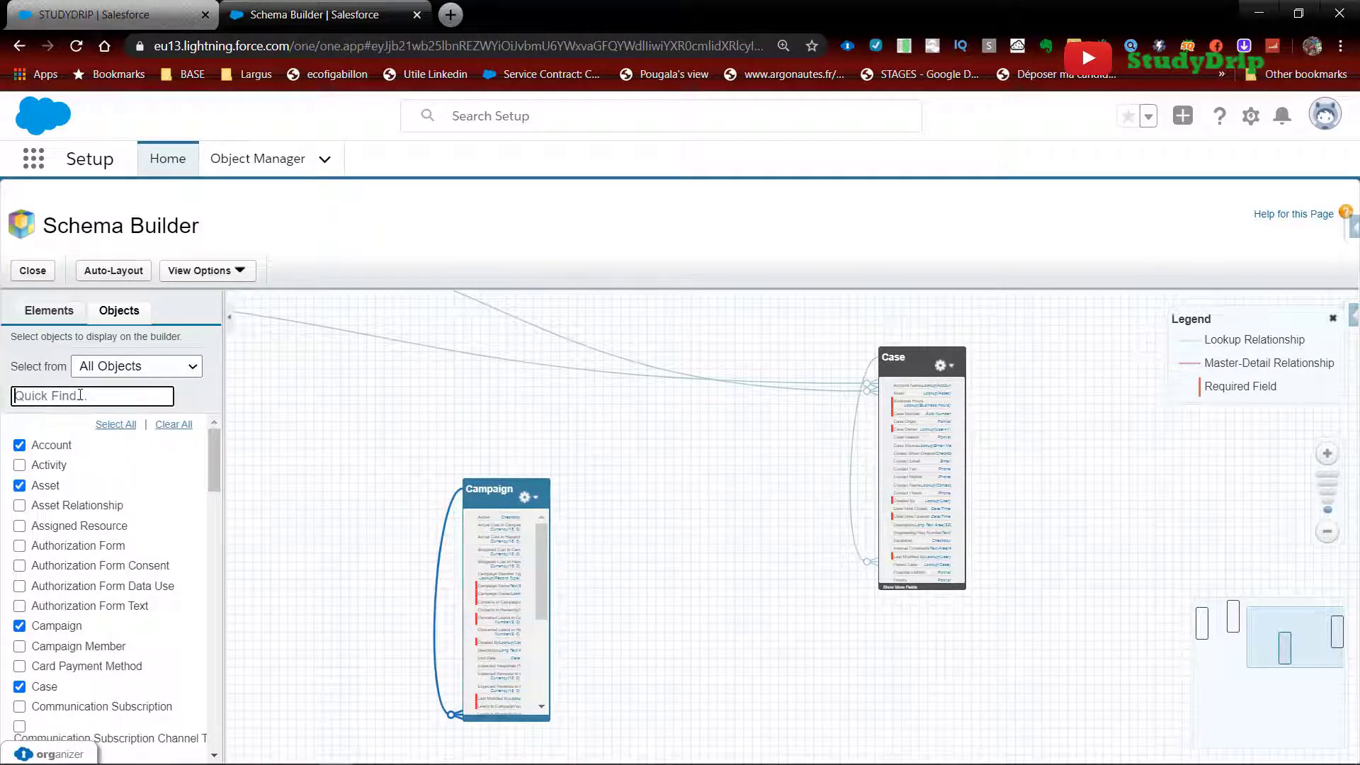
{"action": "type", "text": "cam"}
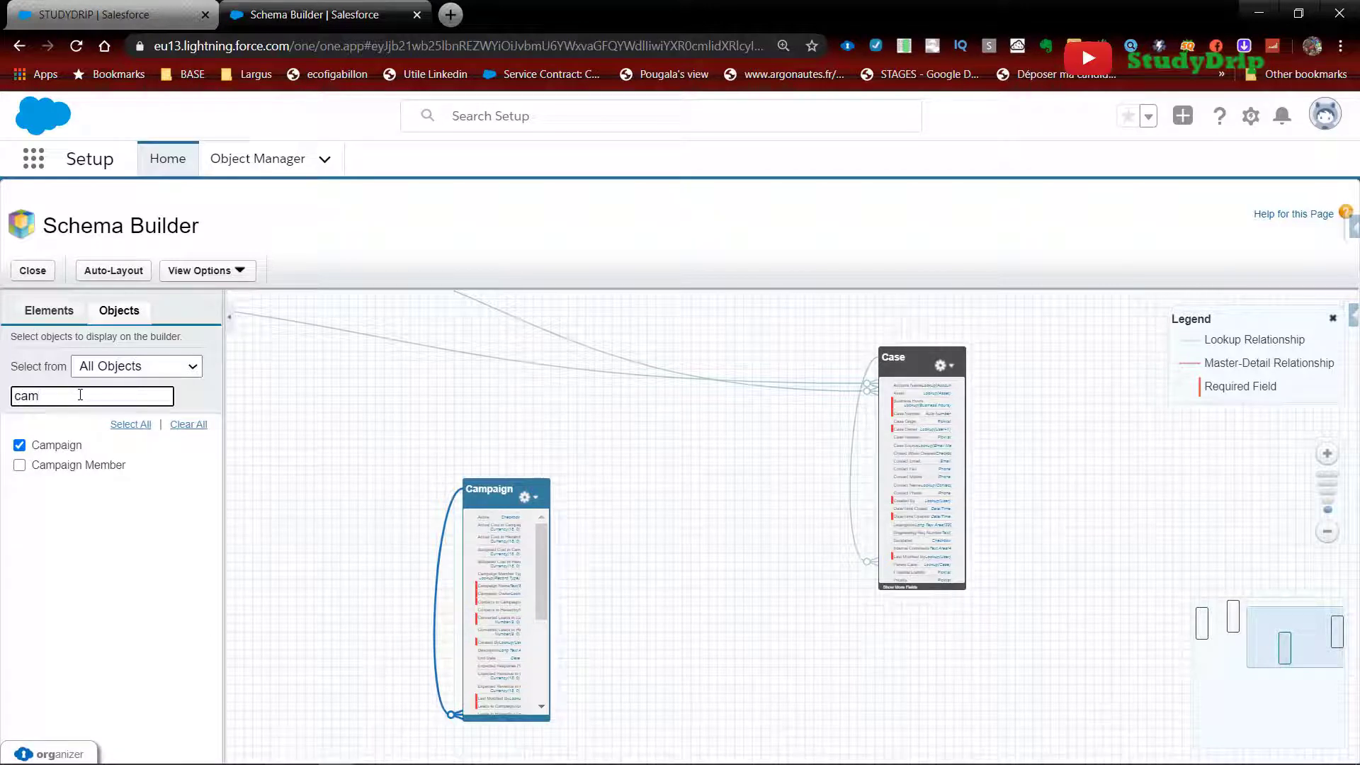
{"action": "left_click", "coordinate": [20, 466]}
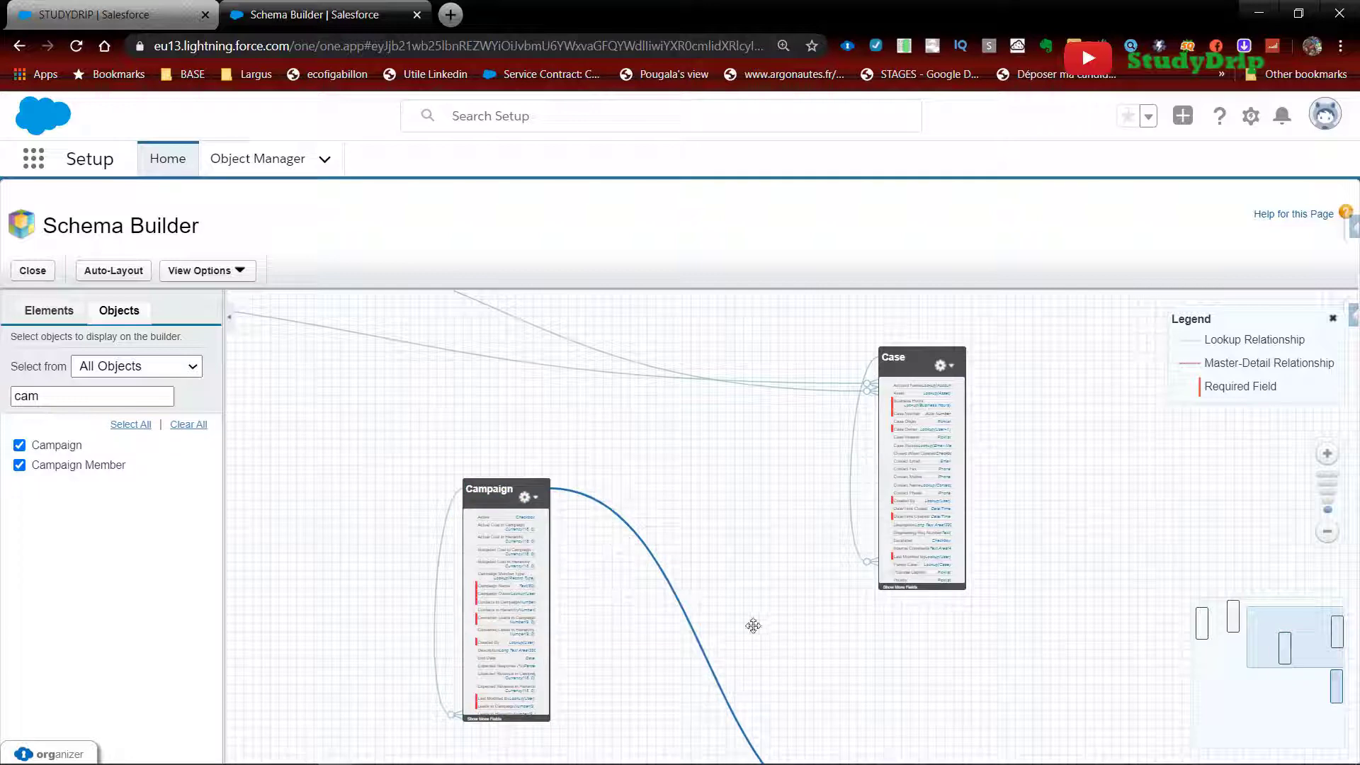
Locate the Campaign Member object and arrange it level with the Campaign object, beneath Case, so their relationship line is clear
{"action": "key", "text": "ctrl+minus"}
{"action": "key", "text": "ctrl+minus"}
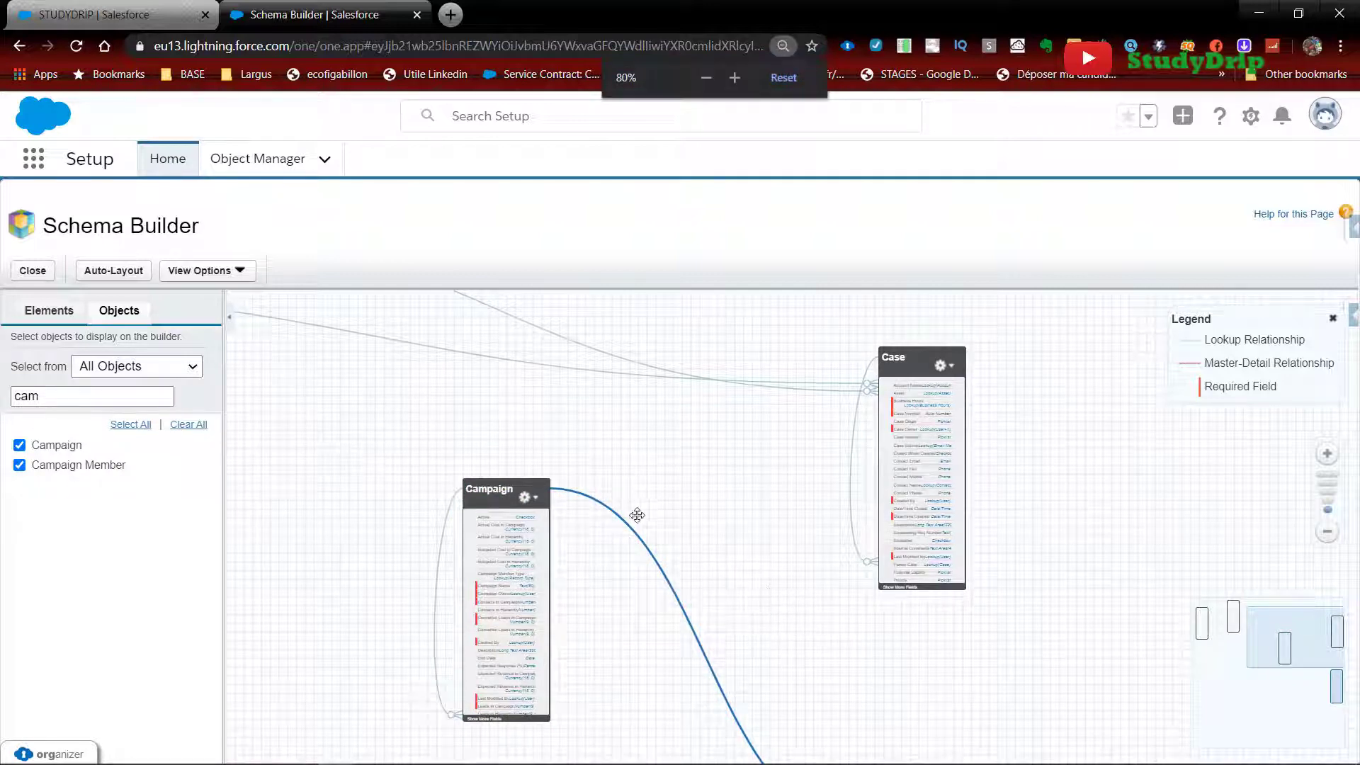
{"action": "key", "text": "ctrl+plus"}
{"action": "key", "text": "ctrl+plus"}
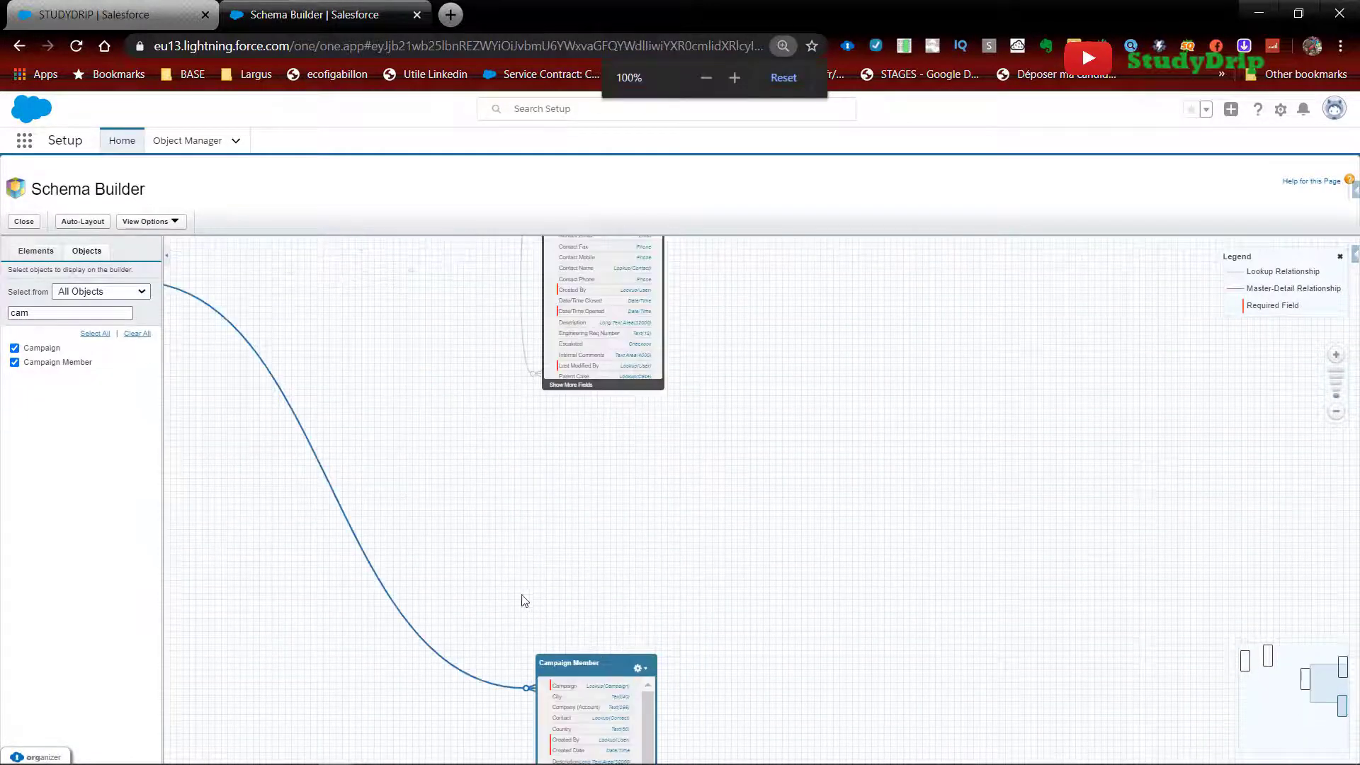
{"action": "mouse_move", "coordinate": [430, 610]}
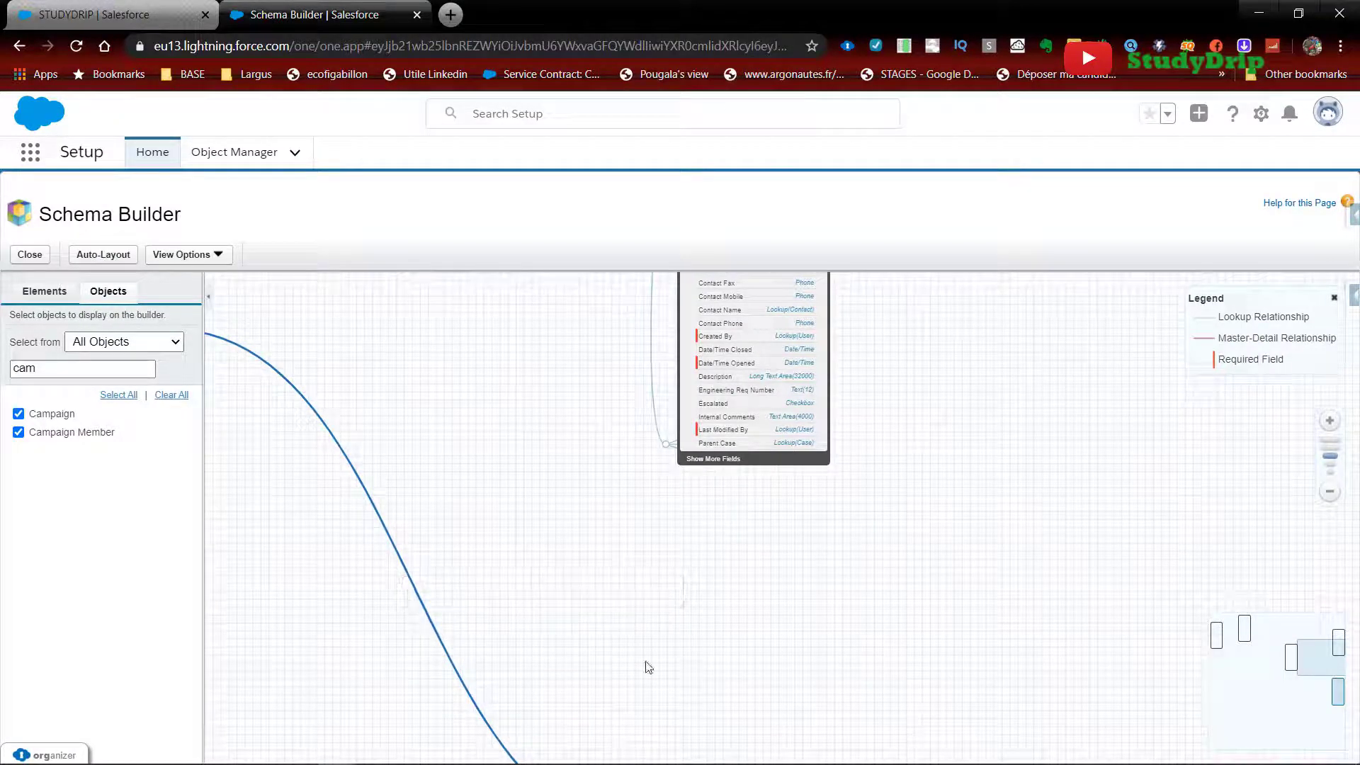
{"action": "scroll", "coordinate": [705, 641], "scroll_direction": "down", "scroll_amount": 2}
{"action": "left_click_drag", "start_coordinate": [743, 685], "coordinate": [742, 552]}
{"action": "left_click_drag", "start_coordinate": [364, 419], "coordinate": [389, 561]}
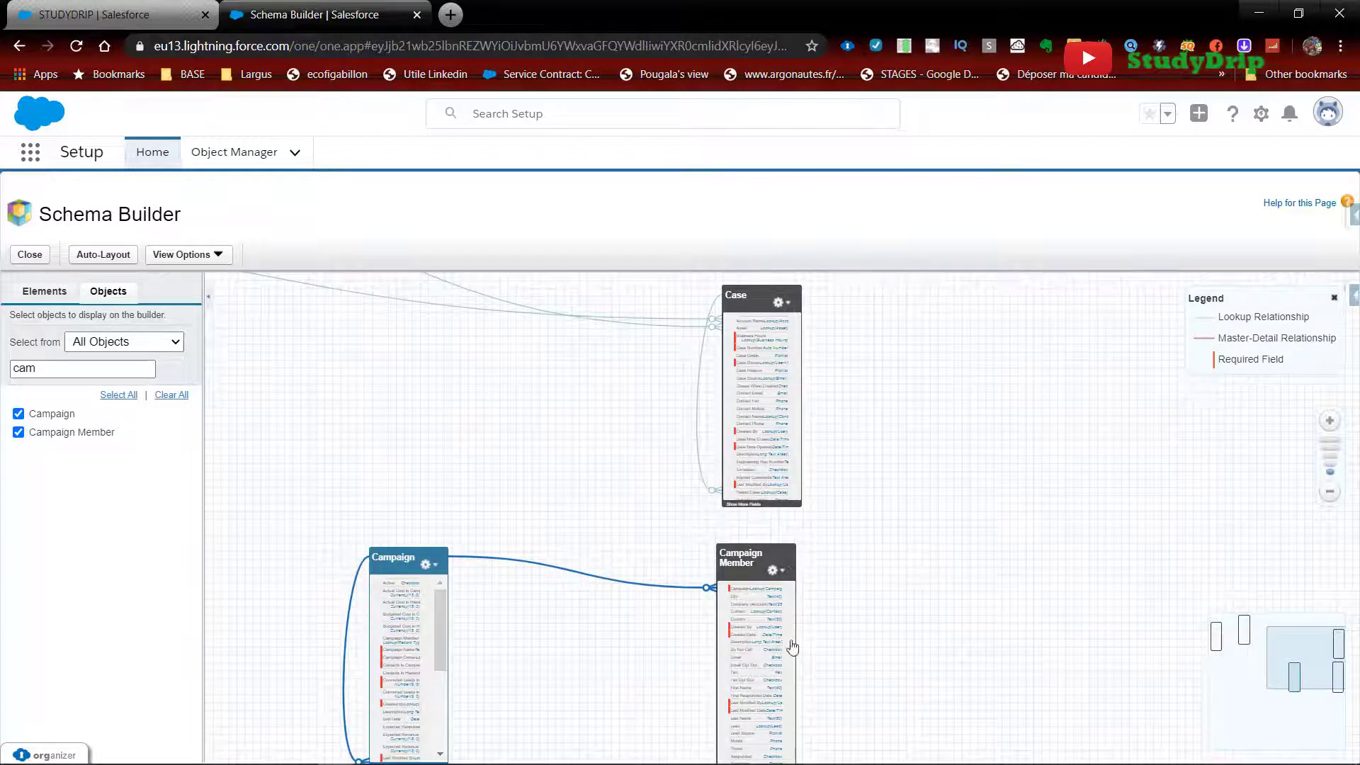
{"action": "left_click_drag", "start_coordinate": [752, 557], "coordinate": [716, 559]}
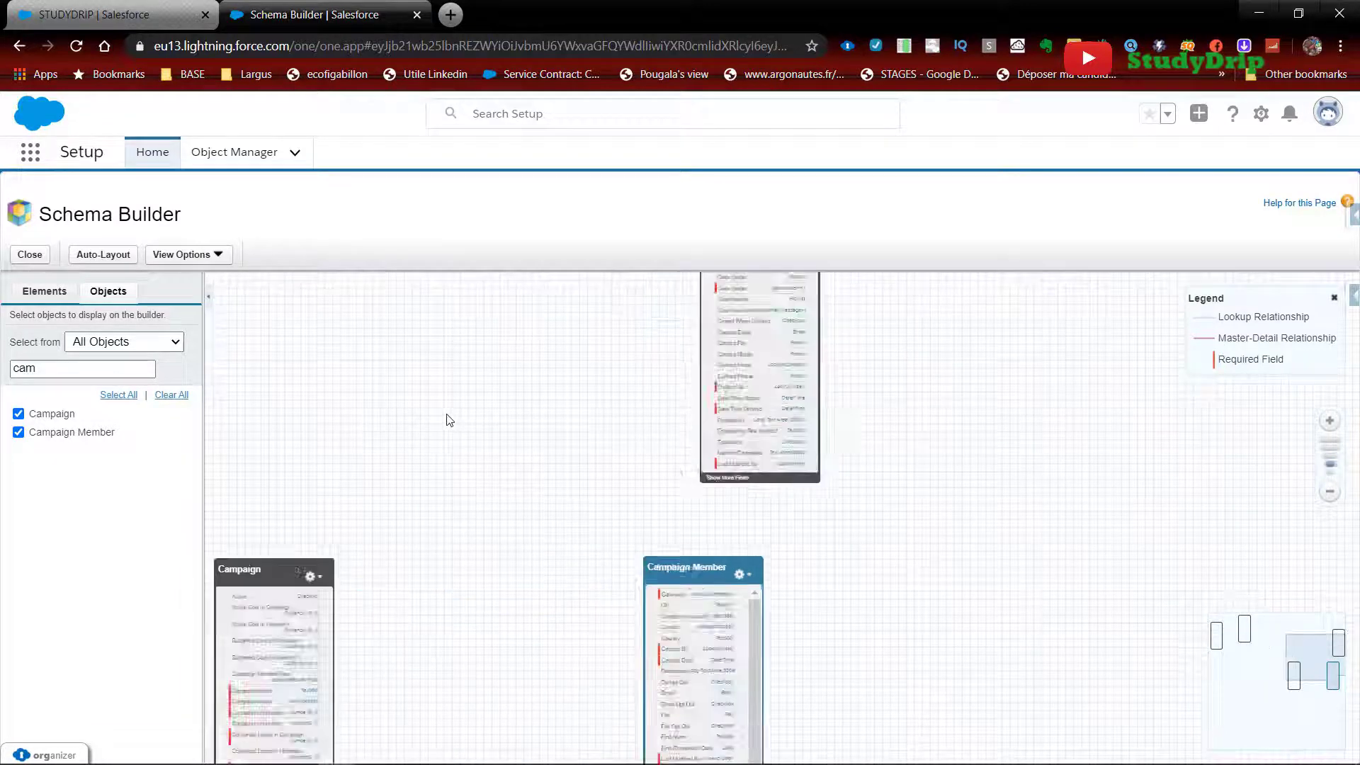
Examine the relationship lines between the Account, Asset and Case objects and the Asset object's field list
{"action": "left_click_drag", "start_coordinate": [501, 398], "coordinate": [1022, 531]}
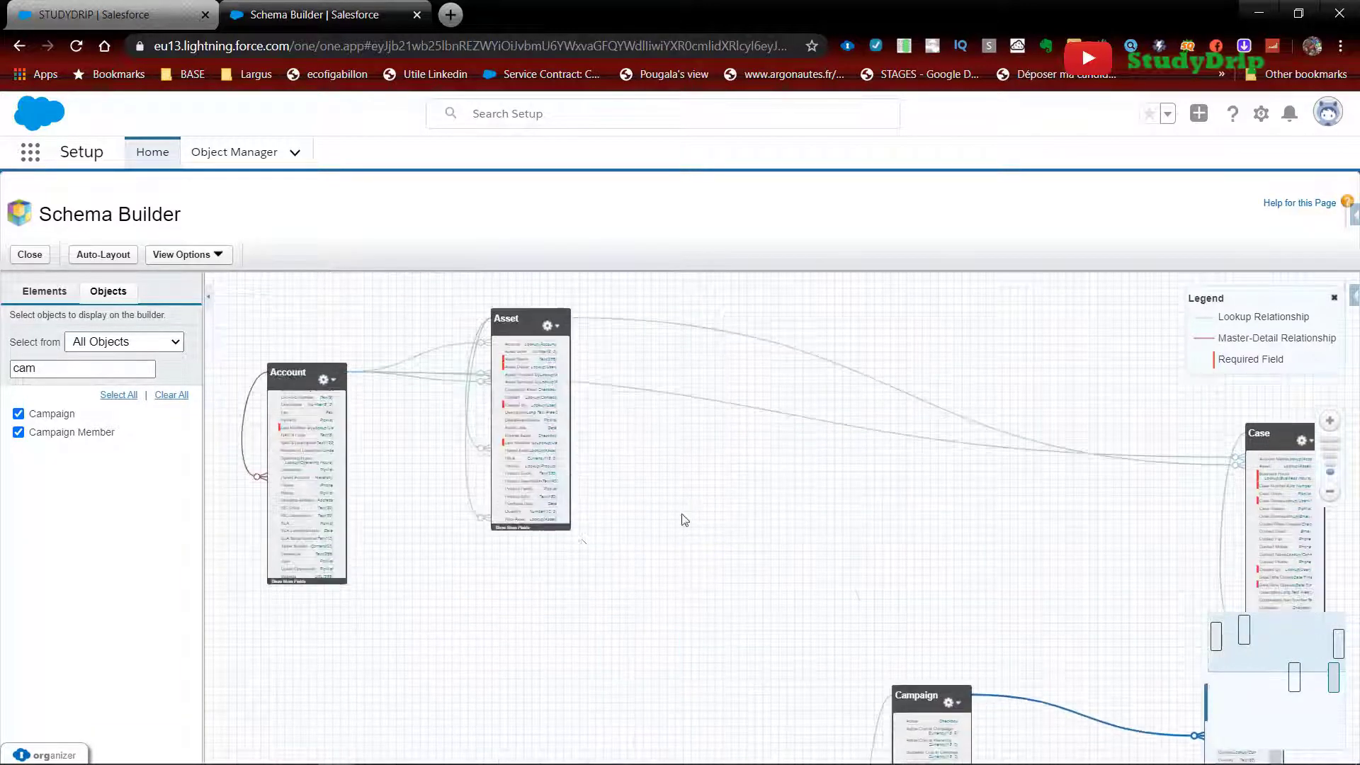
{"action": "left_click_drag", "start_coordinate": [660, 546], "coordinate": [960, 543]}
{"action": "left_click_drag", "start_coordinate": [790, 538], "coordinate": [519, 497]}
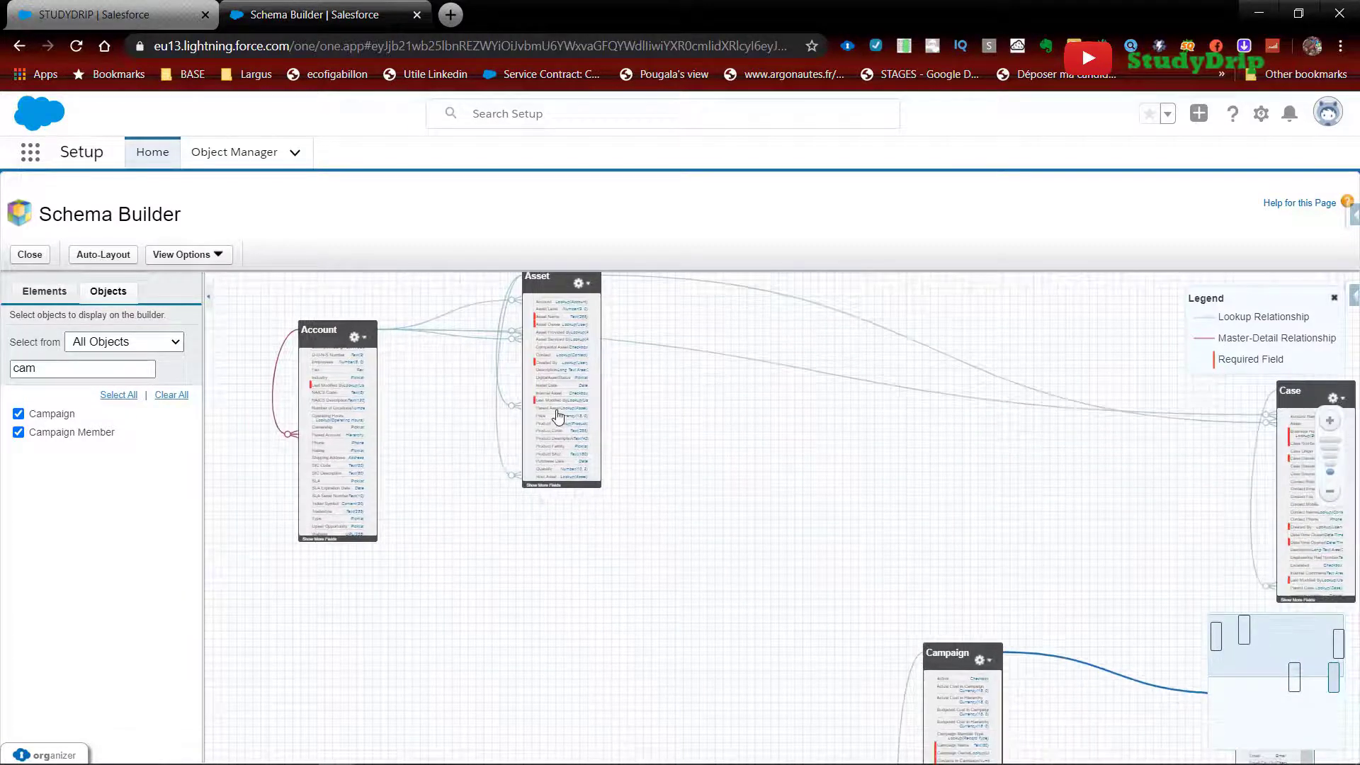
{"action": "scroll", "coordinate": [557, 417], "scroll_direction": "up", "scroll_amount": 2}
{"action": "left_click_drag", "start_coordinate": [465, 428], "coordinate": [673, 708]}
{"action": "scroll", "coordinate": [600, 538], "scroll_direction": "up", "scroll_amount": 2}
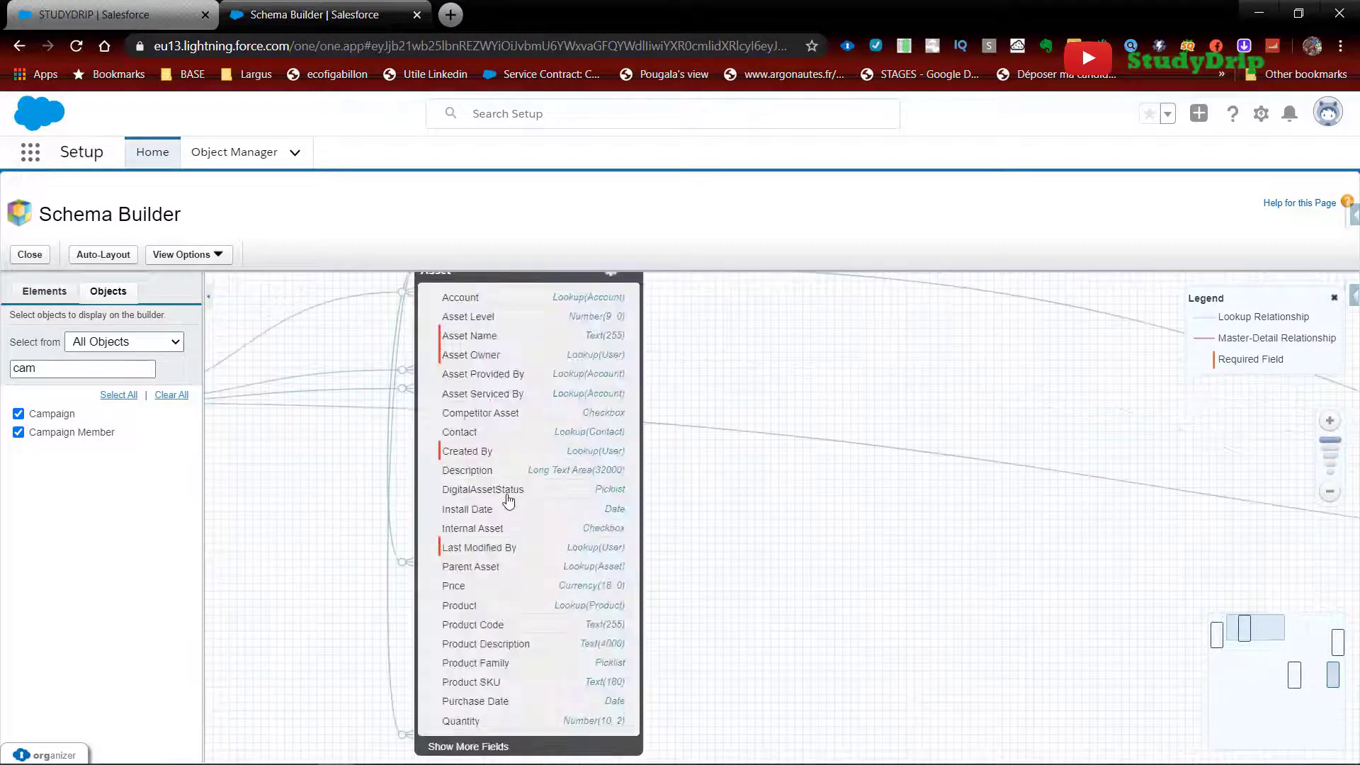